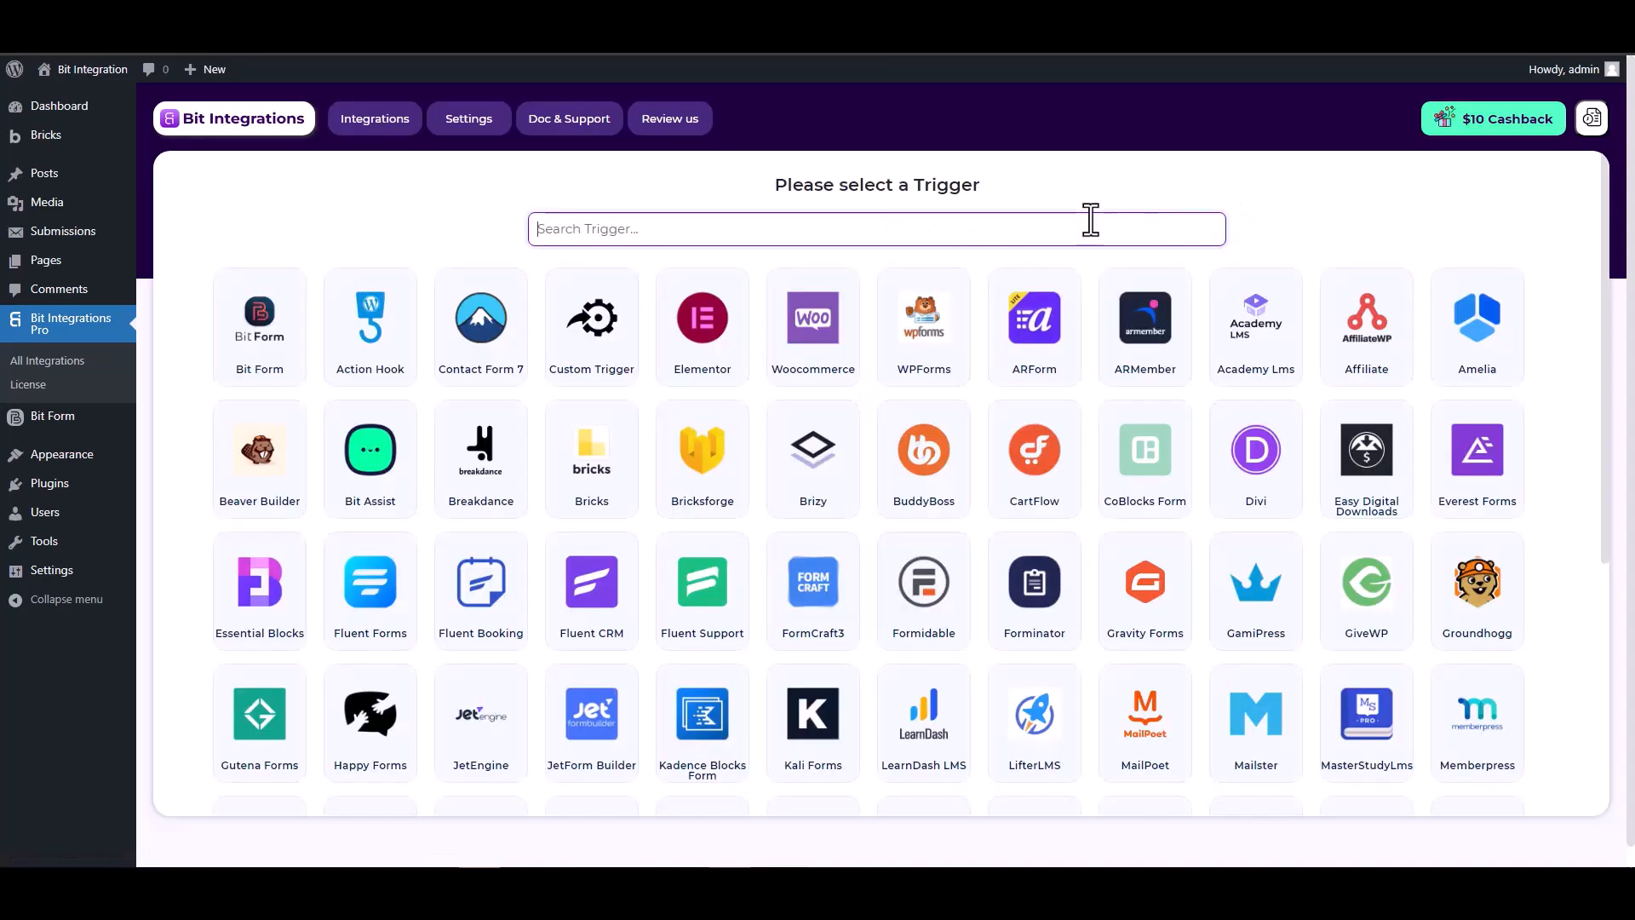
- Search the triggers for "brick", choose Bricksforge and start fetching its form data
{"action": "type", "text": "brick"}
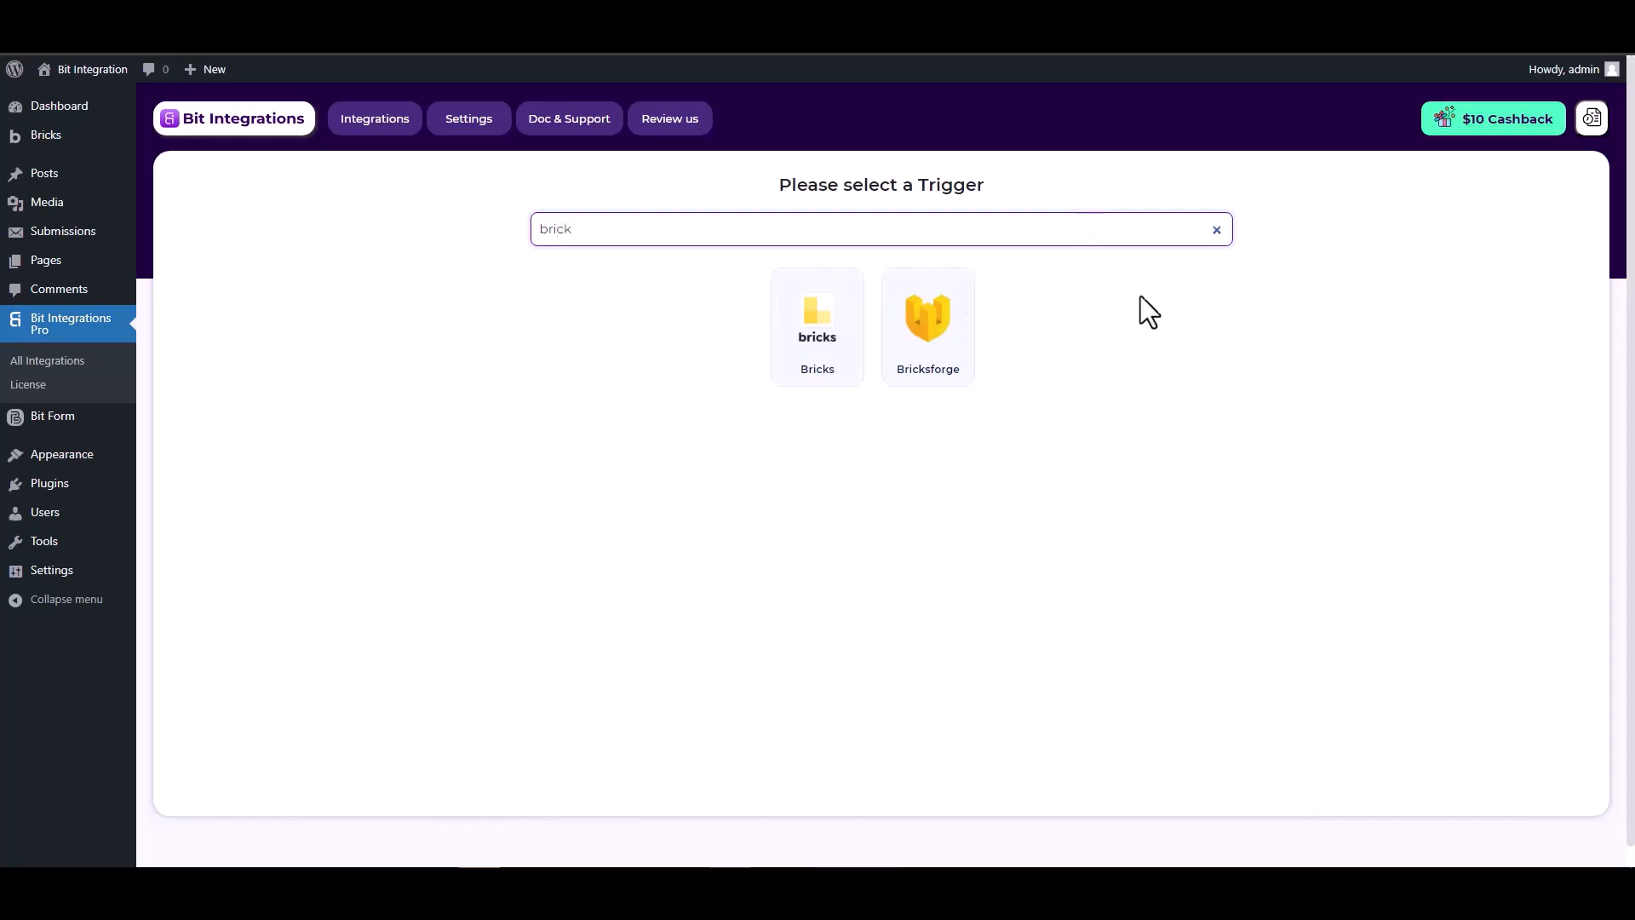
{"action": "left_click", "coordinate": [923, 337]}
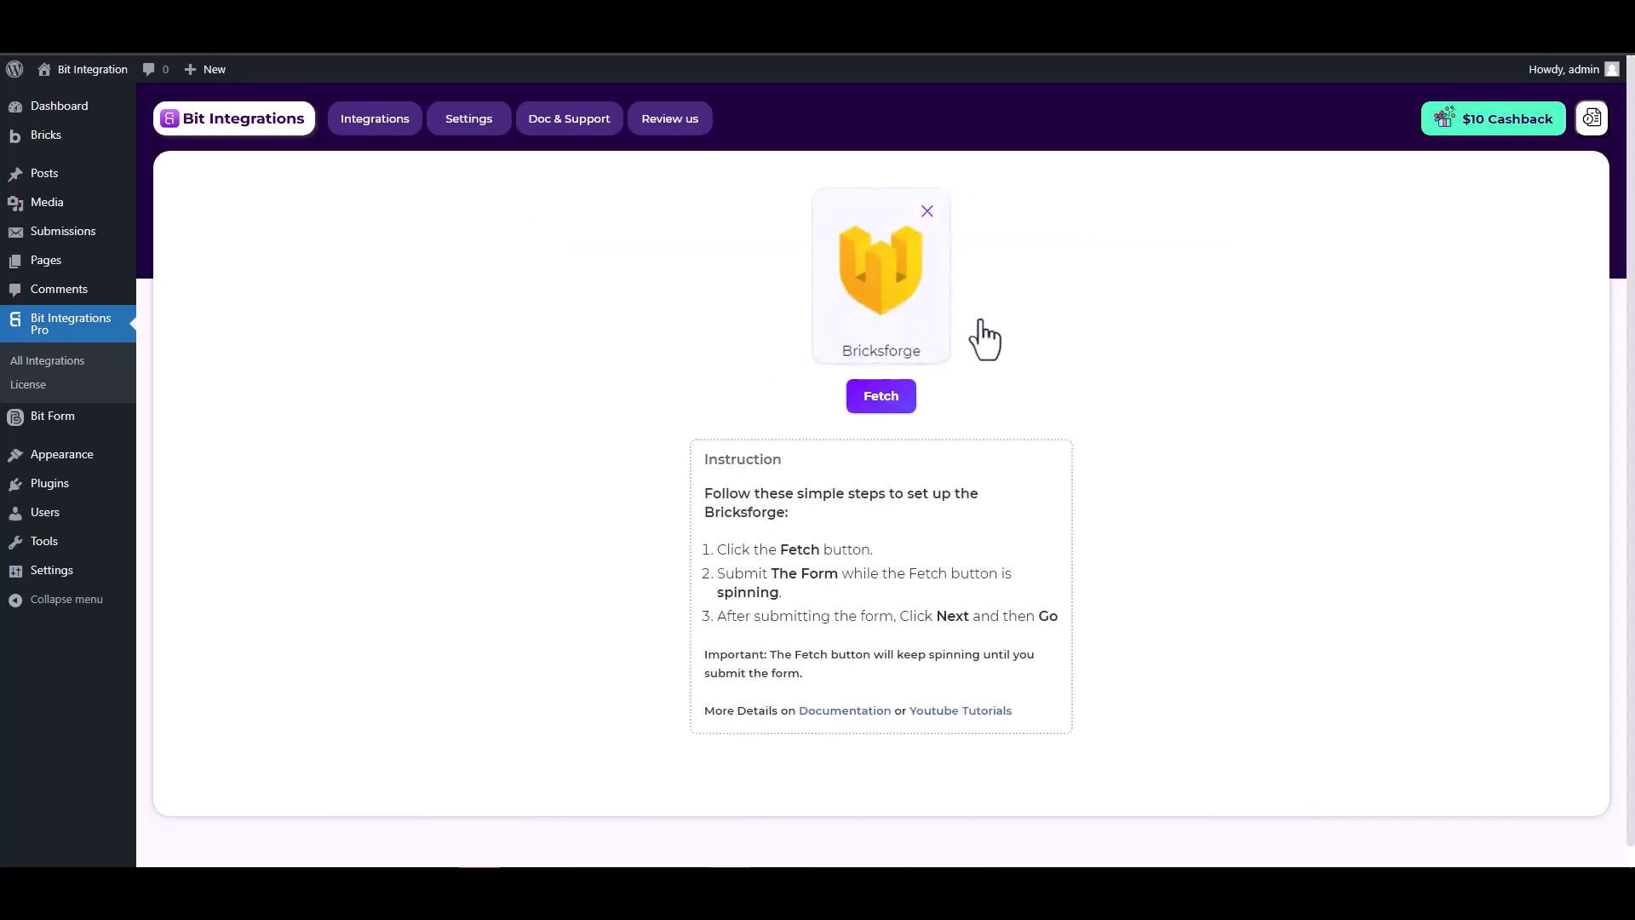
{"action": "left_click", "coordinate": [873, 402]}
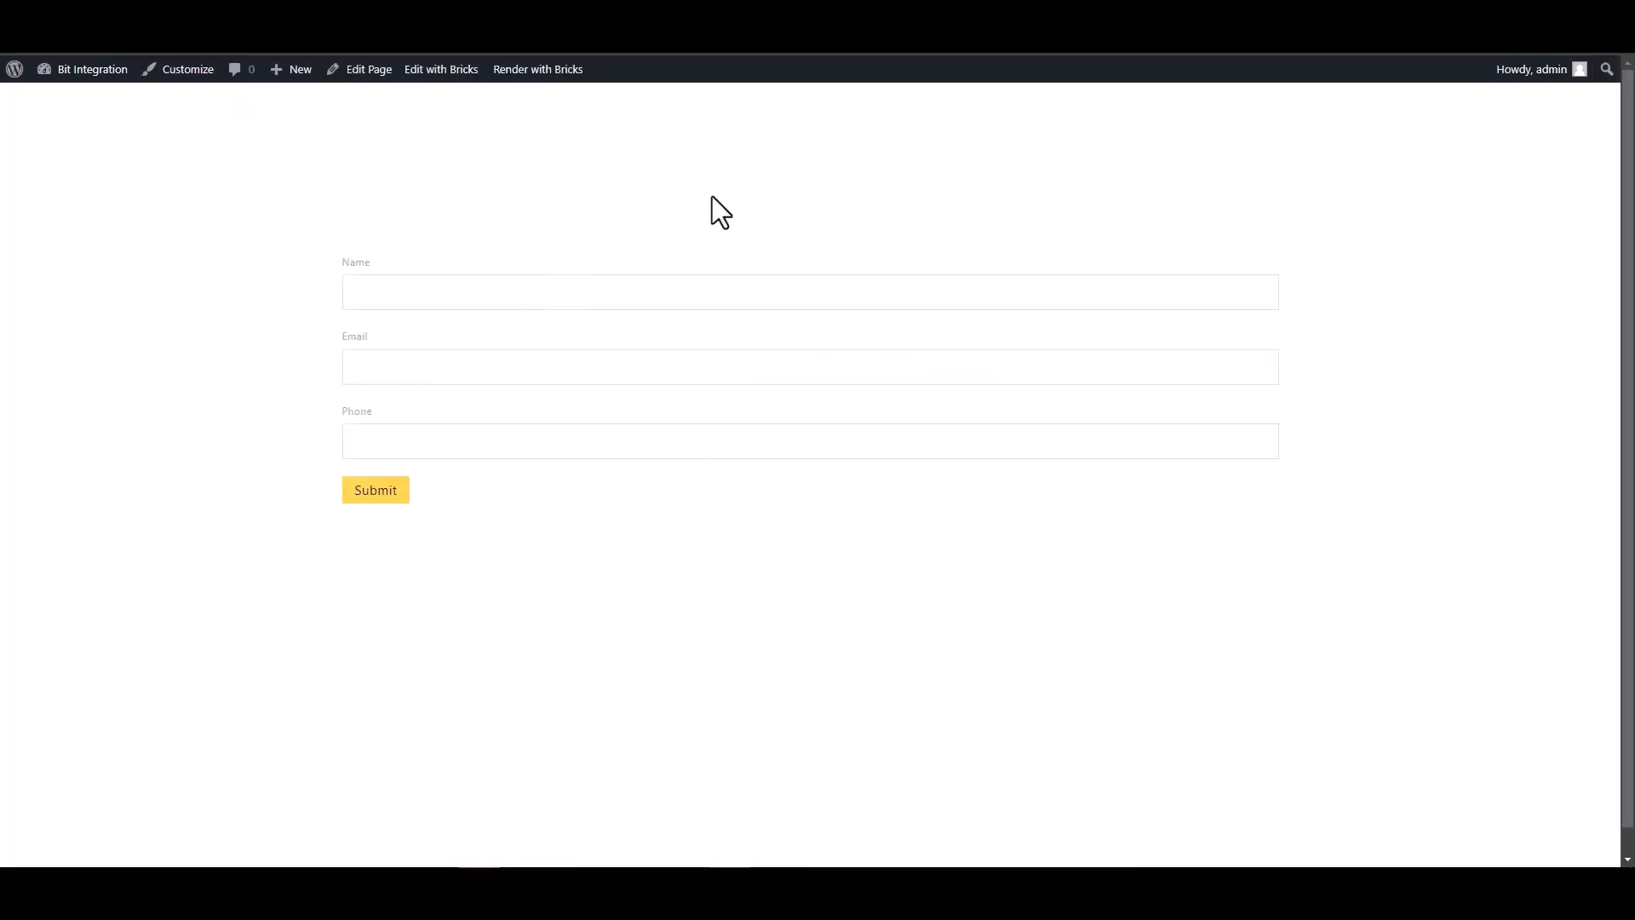
- Fill in the website form with the name "test", an e-mail address and a phone number, and submit it
{"action": "left_click", "coordinate": [1138, 294]}
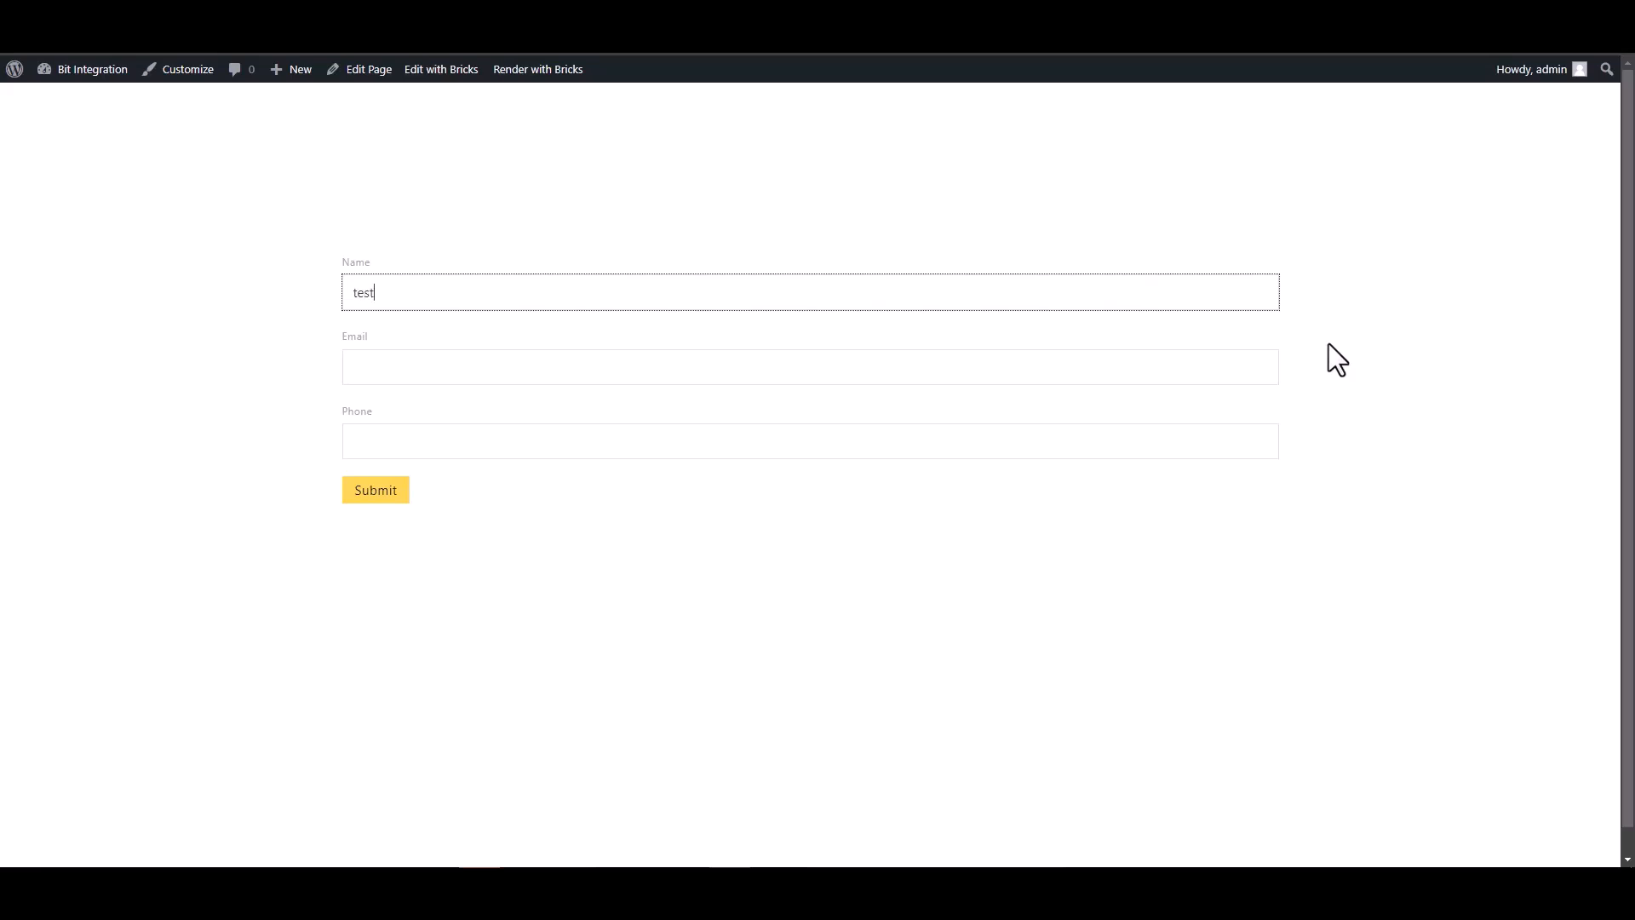
{"action": "left_click", "coordinate": [1244, 363]}
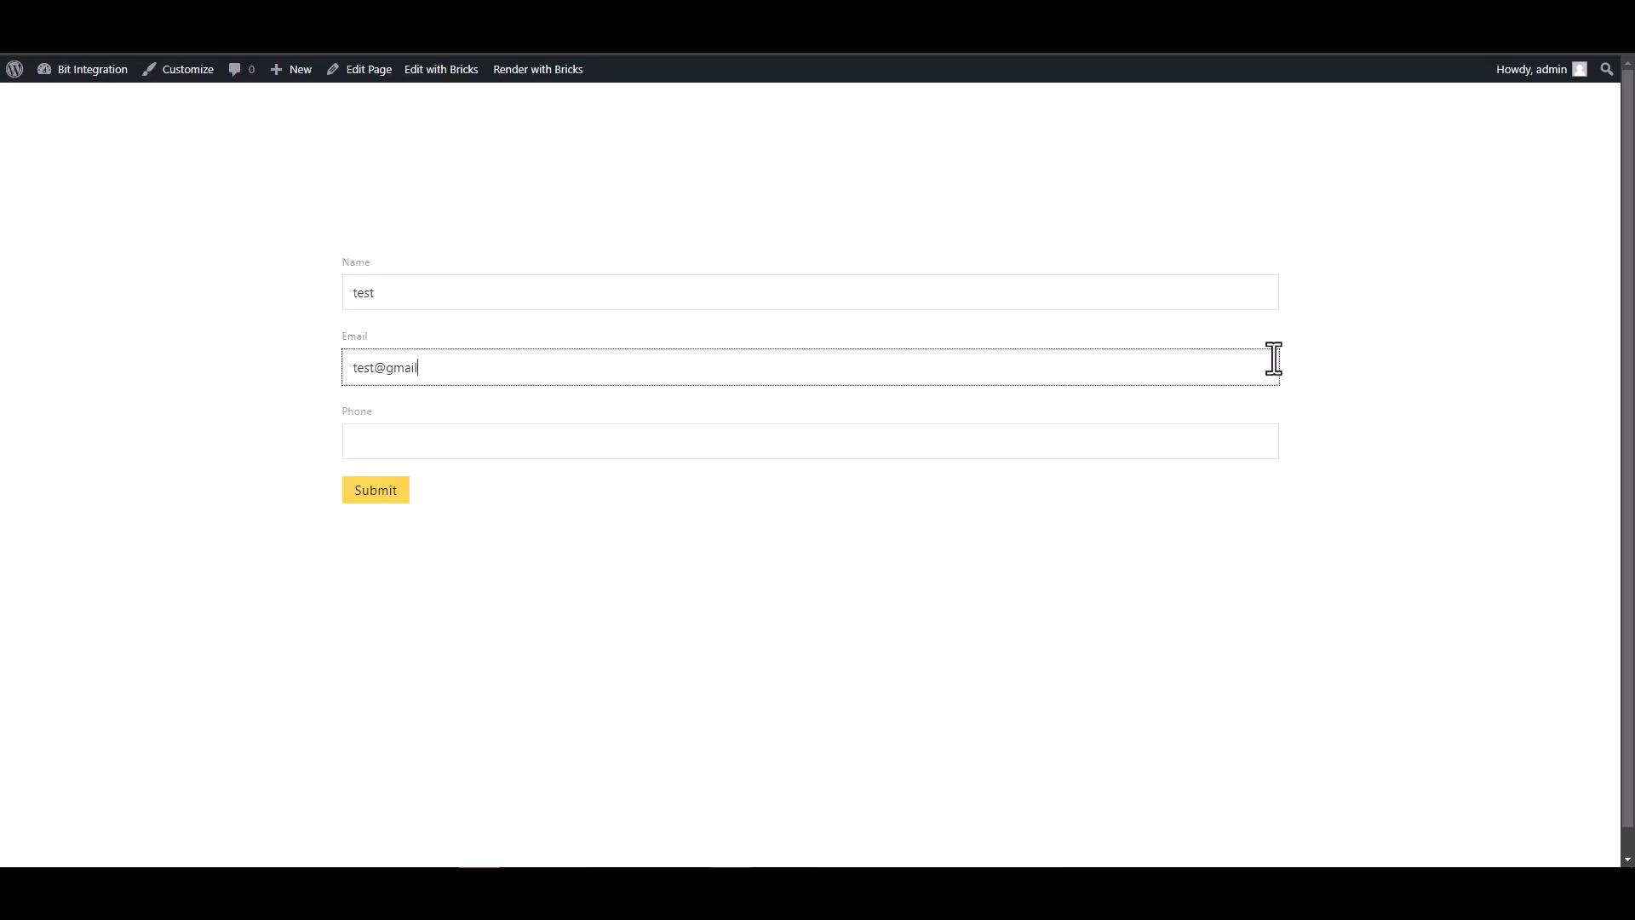
{"action": "left_click", "coordinate": [1142, 438]}
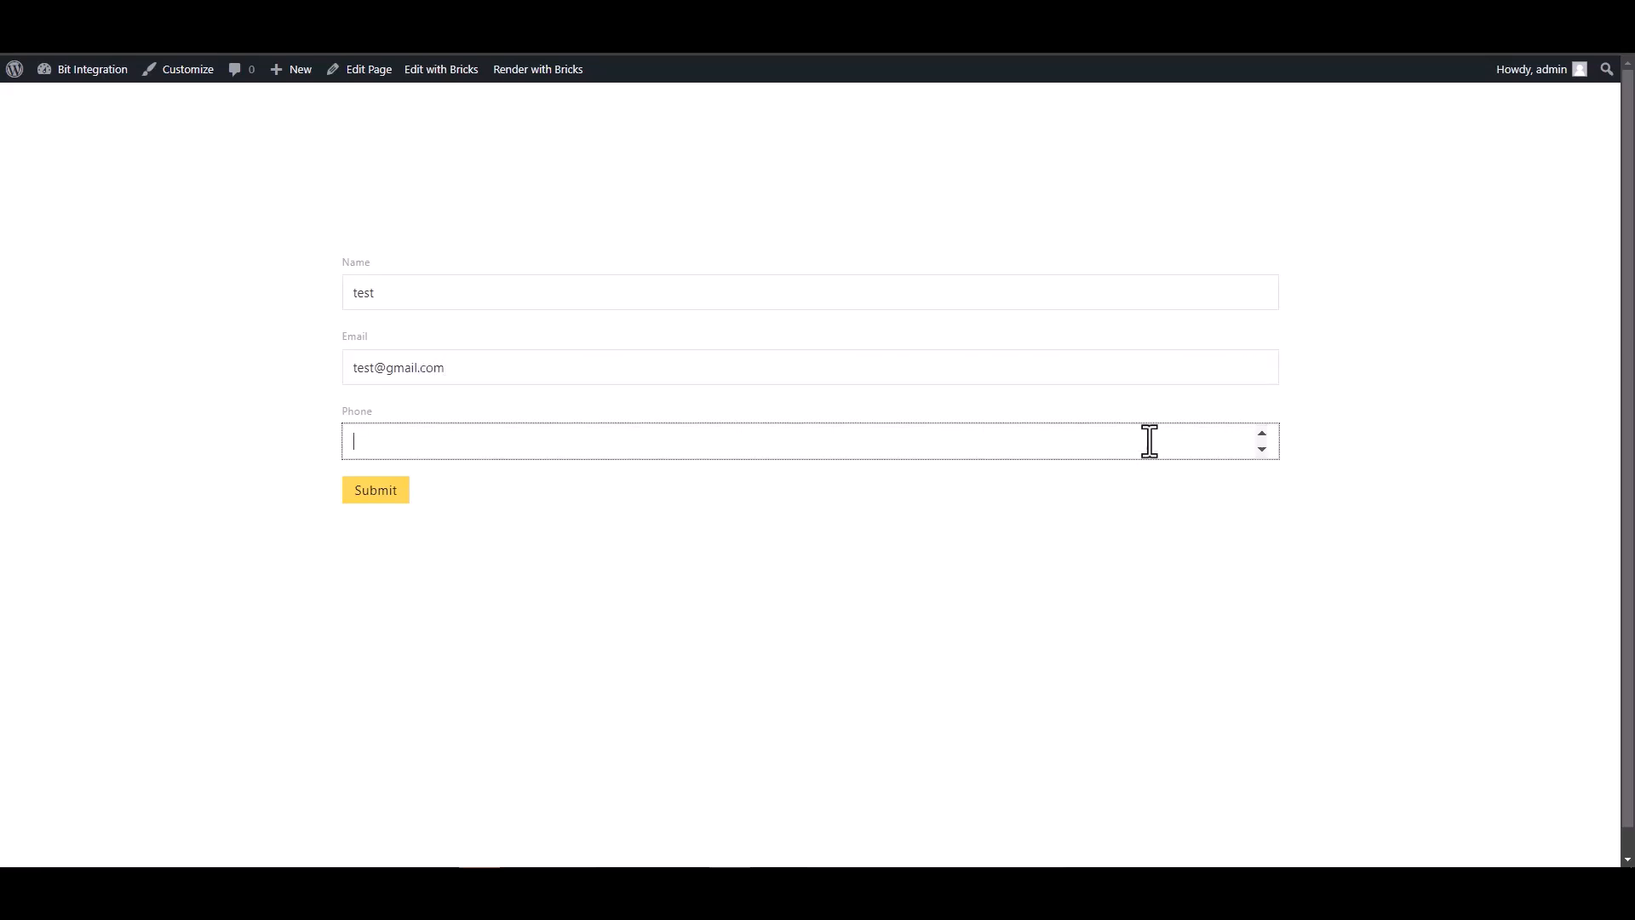
{"action": "type", "text": "123456"}
{"action": "left_click", "coordinate": [386, 498]}
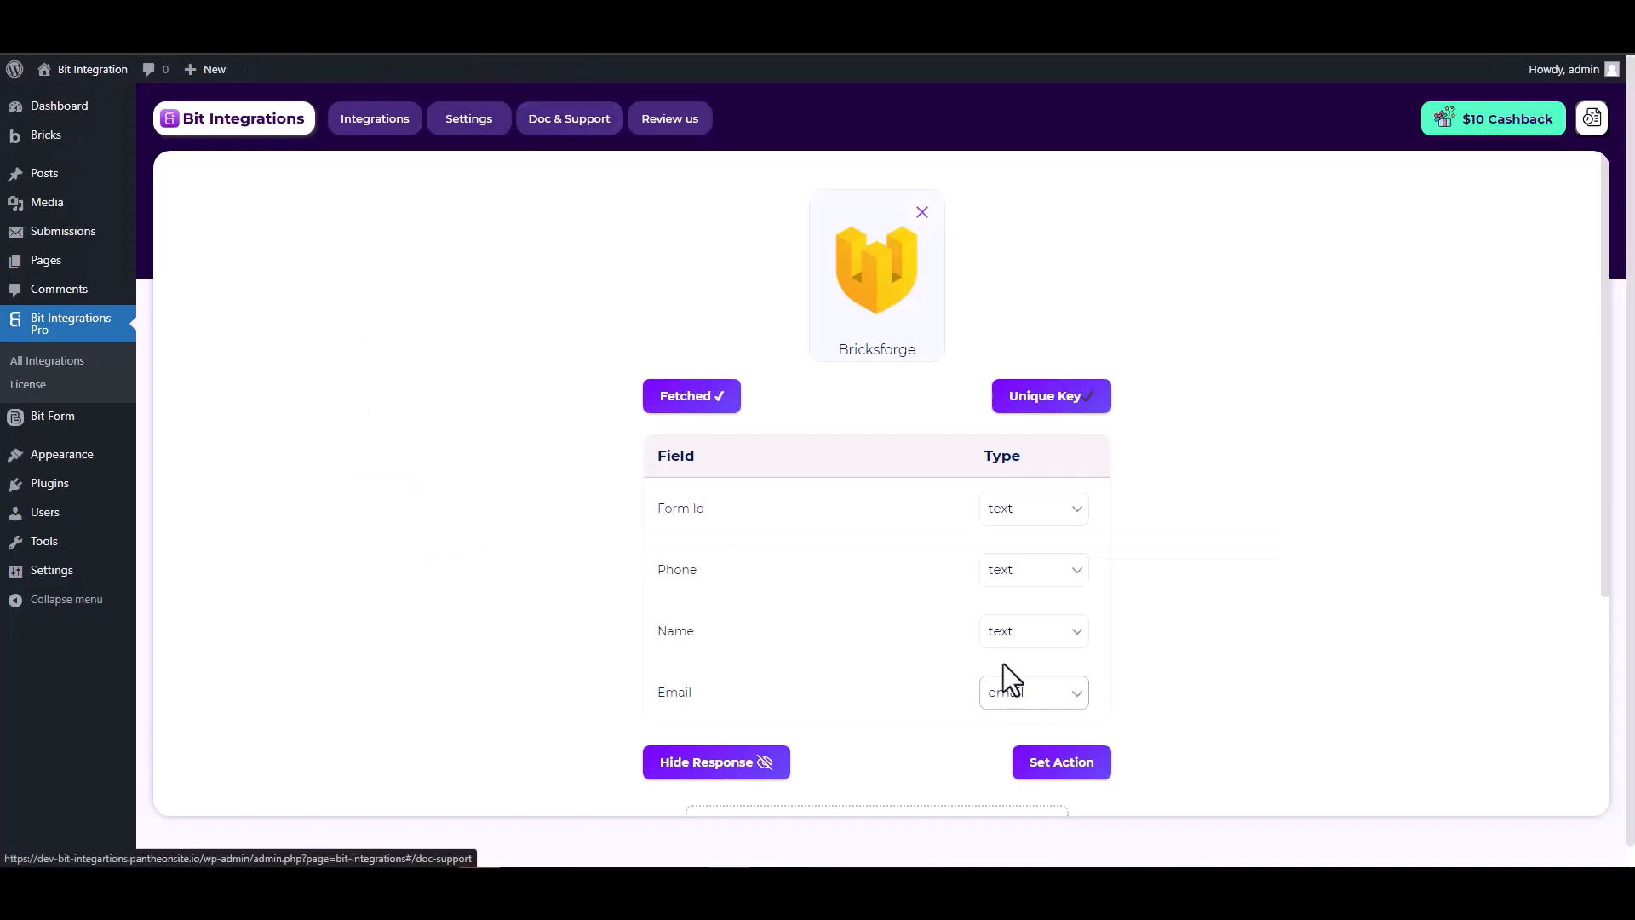
- Proceed from the fetched Bricksforge fields to the action selection, search for "hubspot" and choose Hubspot as the action
{"action": "scroll", "coordinate": [1004, 656], "scroll_direction": "down", "scroll_amount": 2}
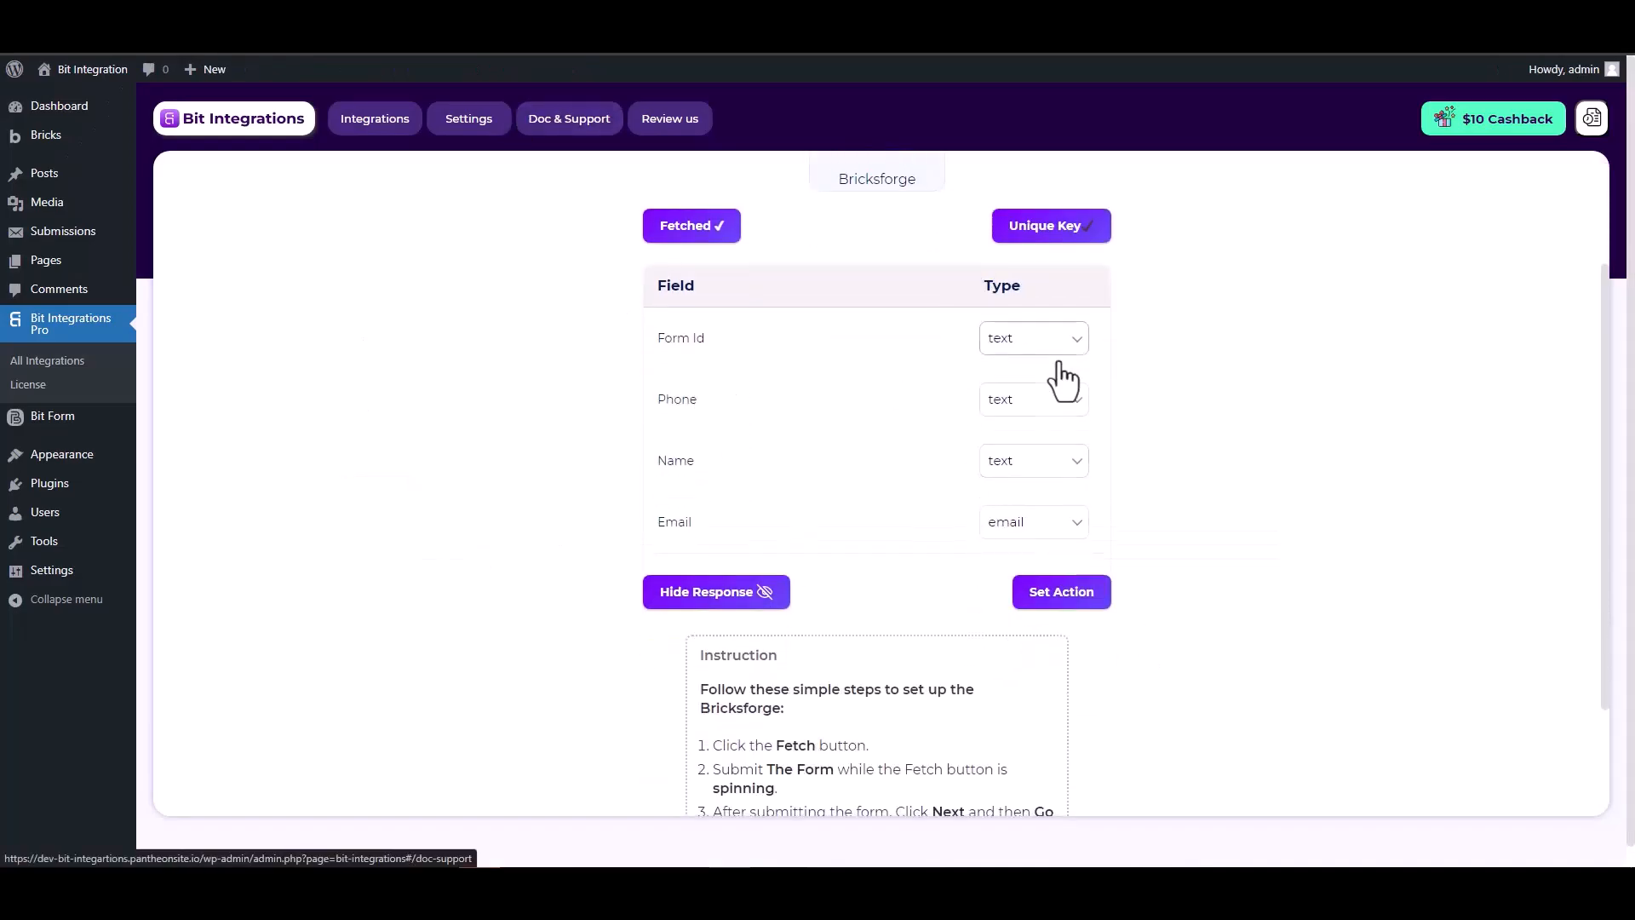
{"action": "scroll", "coordinate": [1169, 415], "scroll_direction": "up", "scroll_amount": 2}
{"action": "scroll", "coordinate": [1168, 416], "scroll_direction": "down", "scroll_amount": 1}
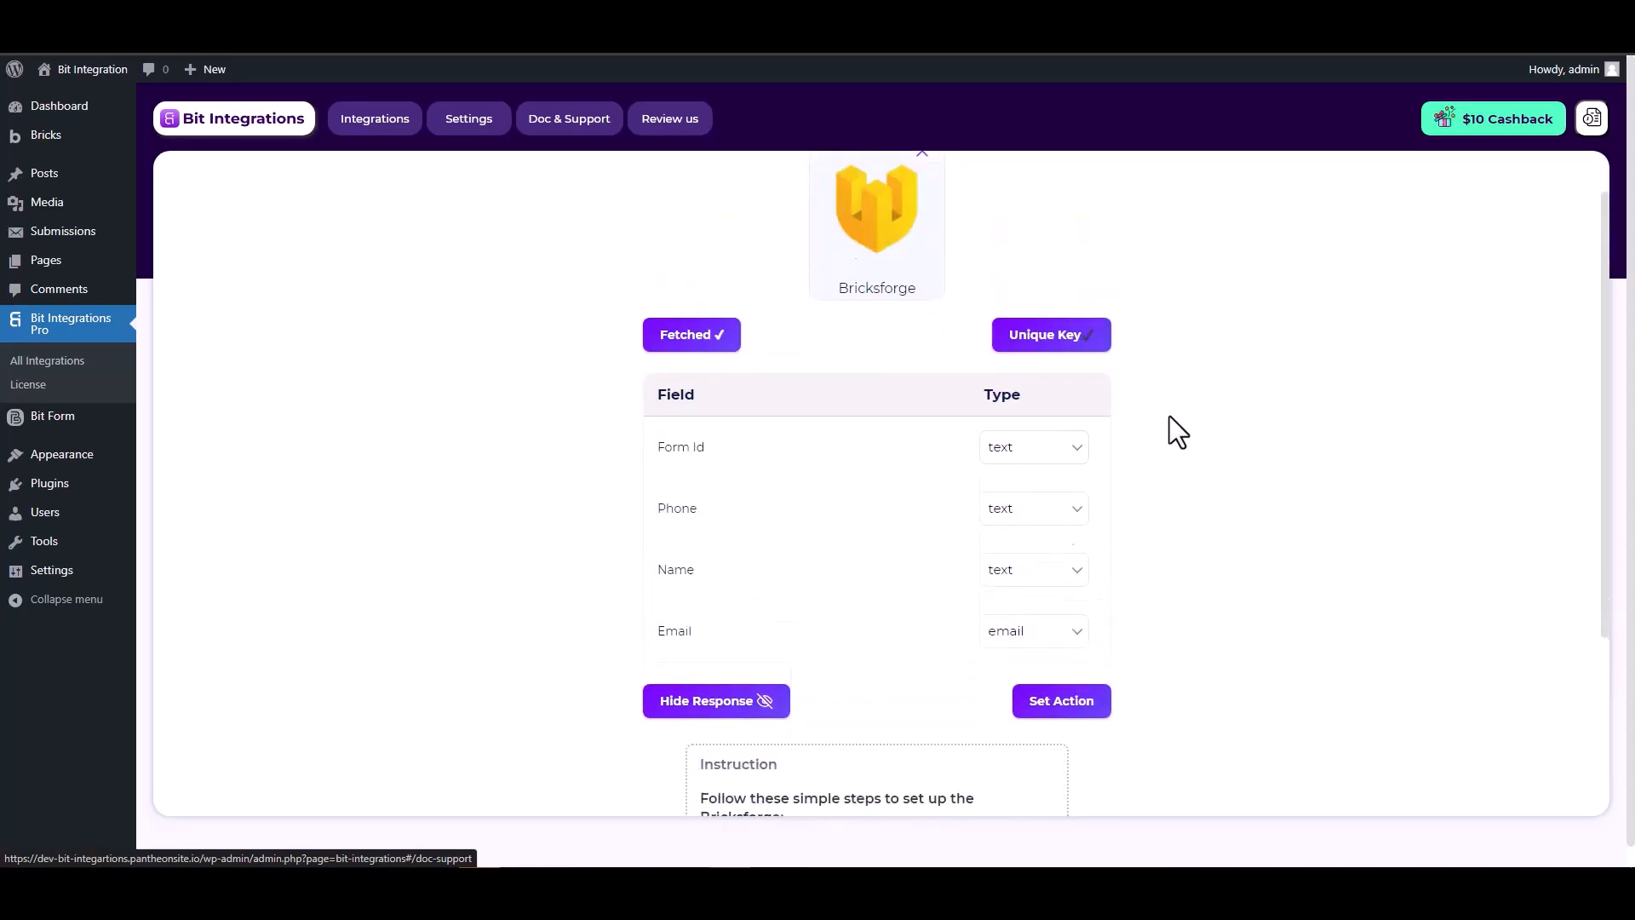
{"action": "left_click", "coordinate": [1062, 678]}
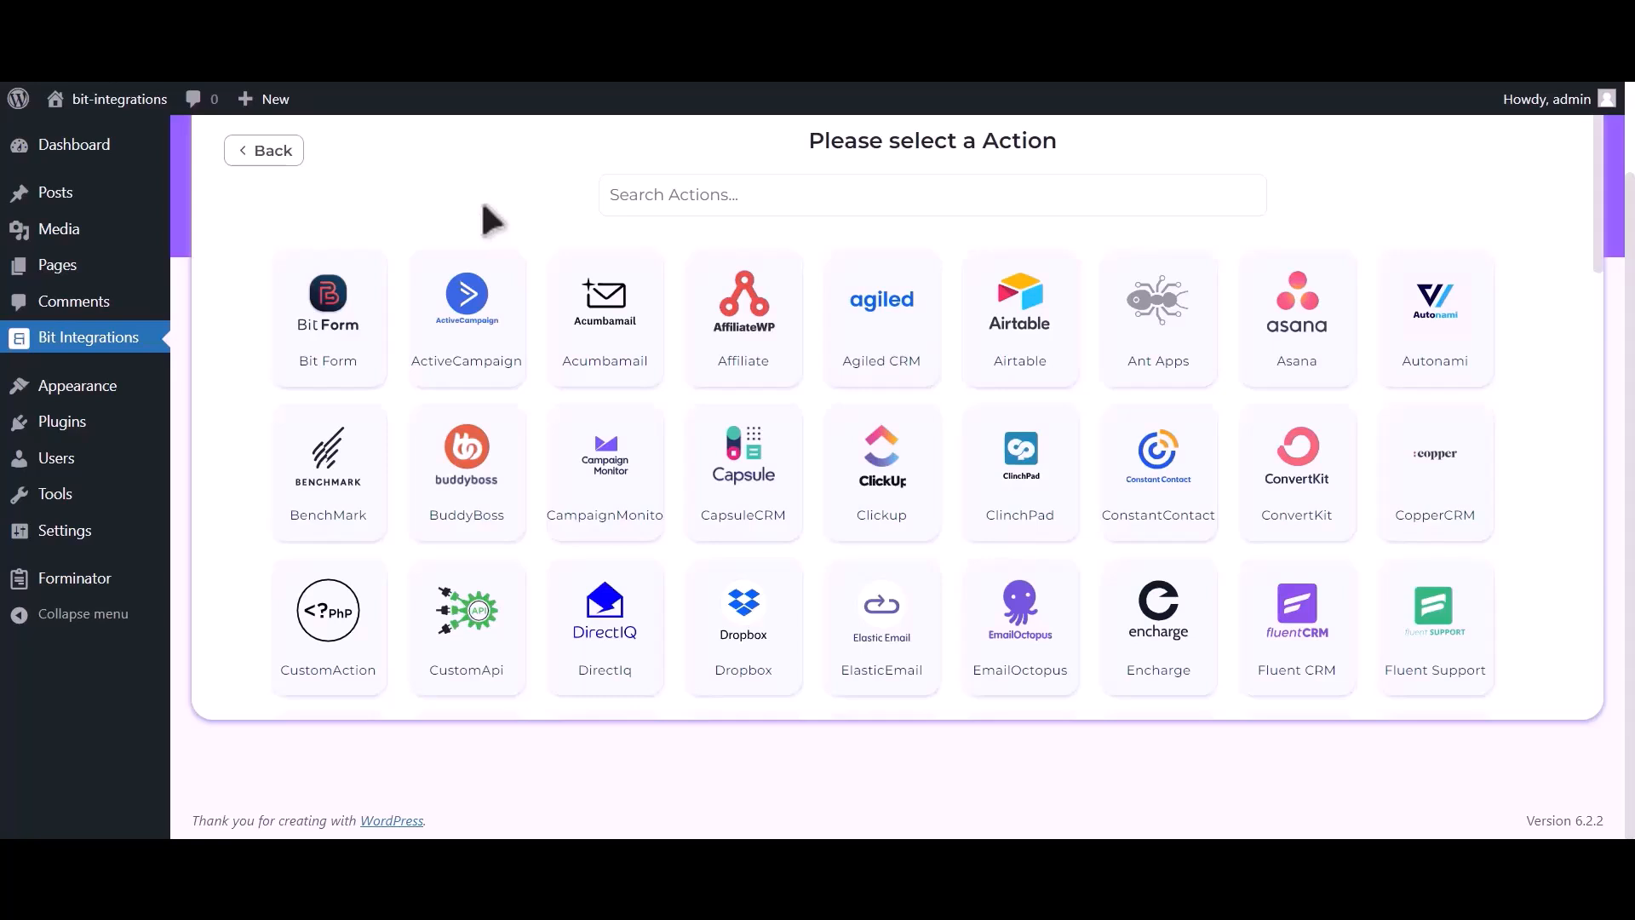
{"action": "left_click", "coordinate": [798, 195]}
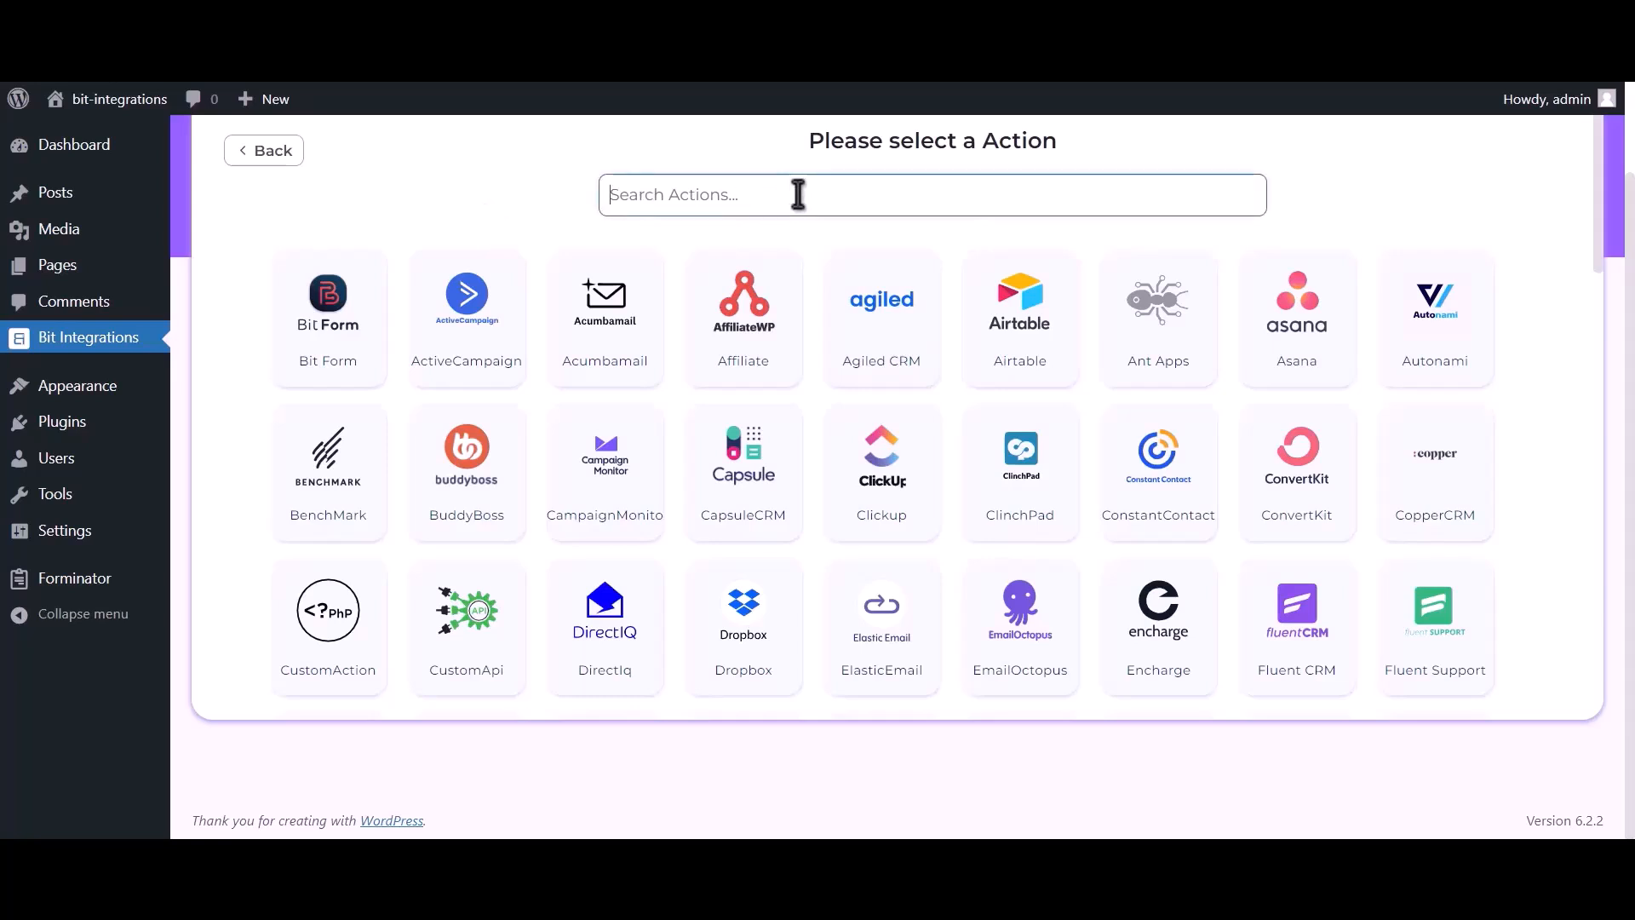
{"action": "type", "text": "hubspot"}
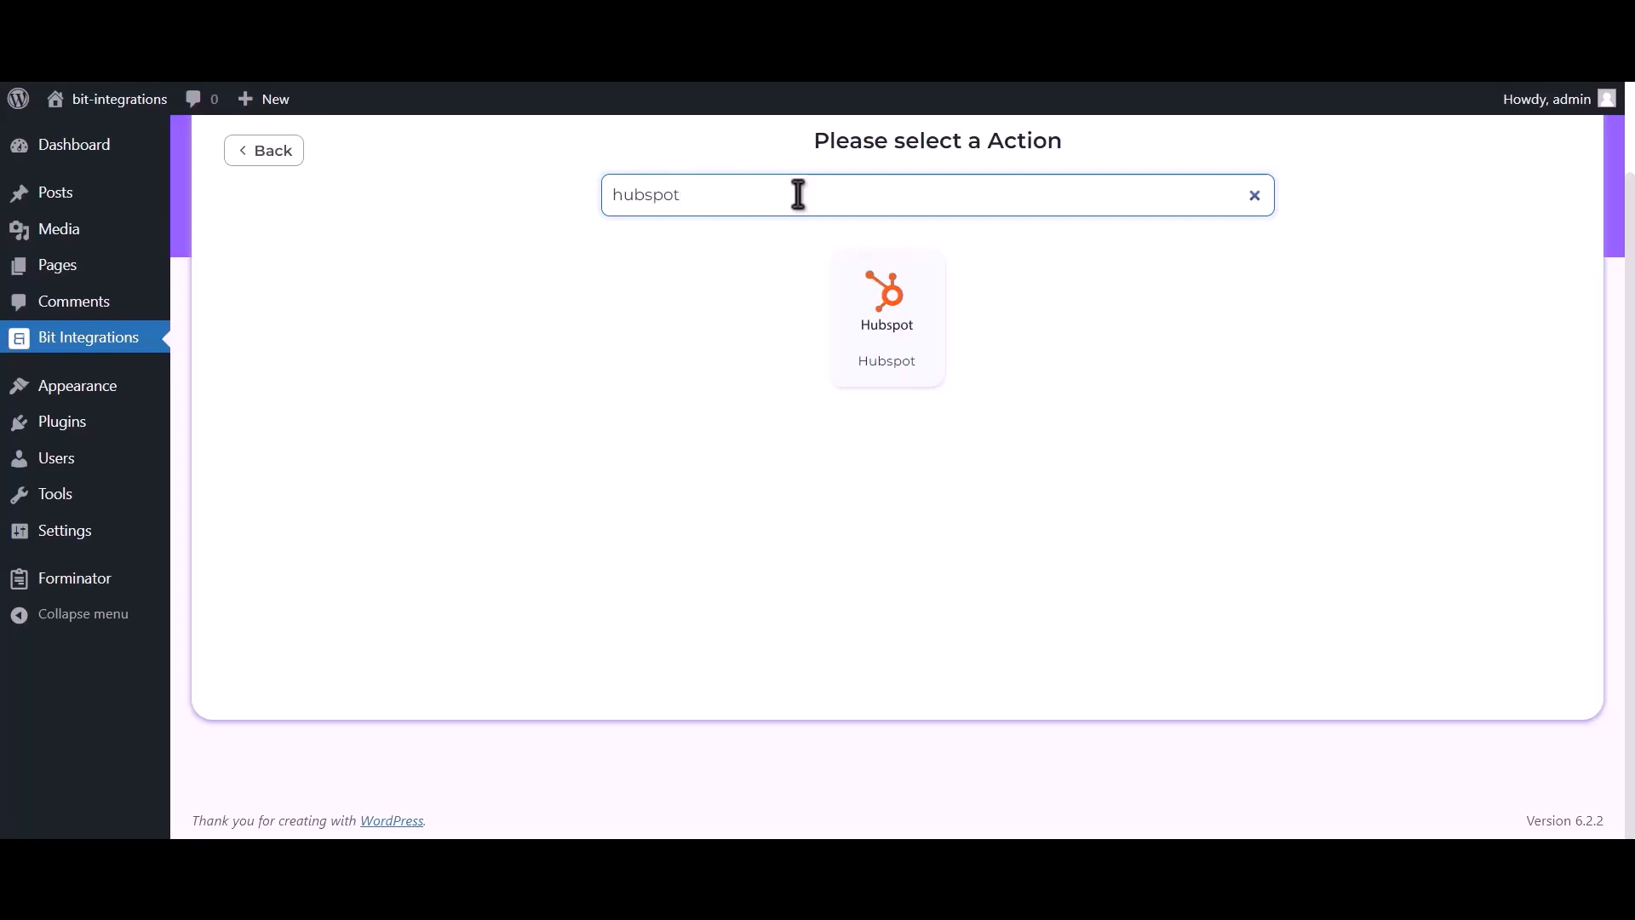
{"action": "left_click", "coordinate": [896, 328]}
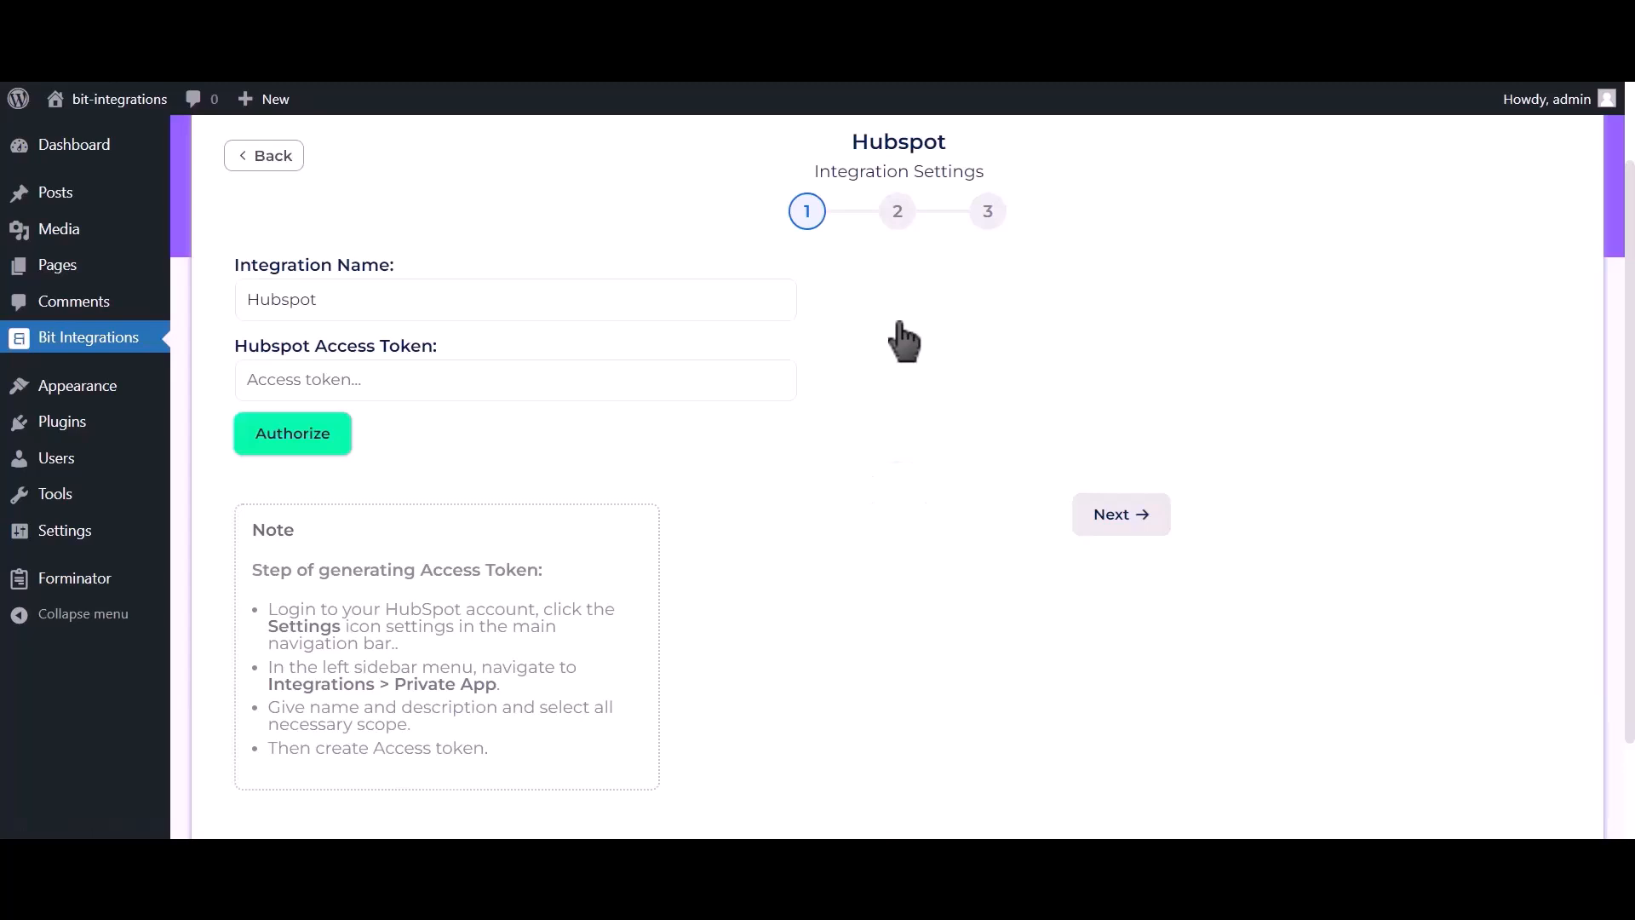
- Read the note on generating an access token, switch to HubSpot and open the Private Apps page in the account's integration settings
{"action": "left_click_drag", "start_coordinate": [251, 573], "coordinate": [549, 779]}
{"action": "left_click", "coordinate": [555, 572]}
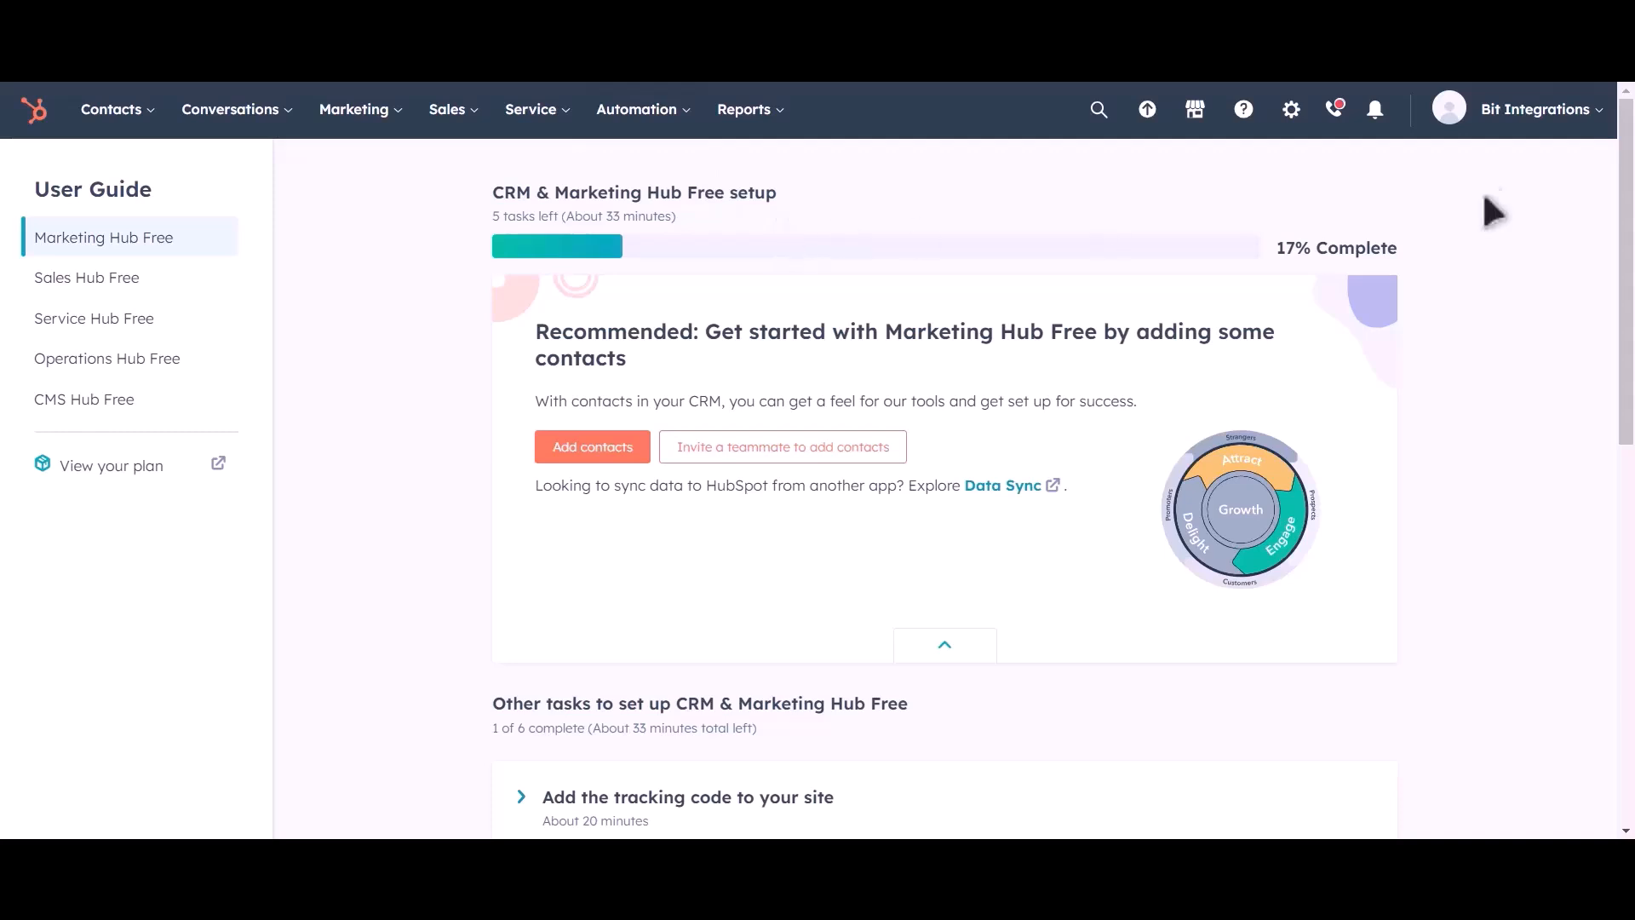
{"action": "left_click", "coordinate": [1292, 126]}
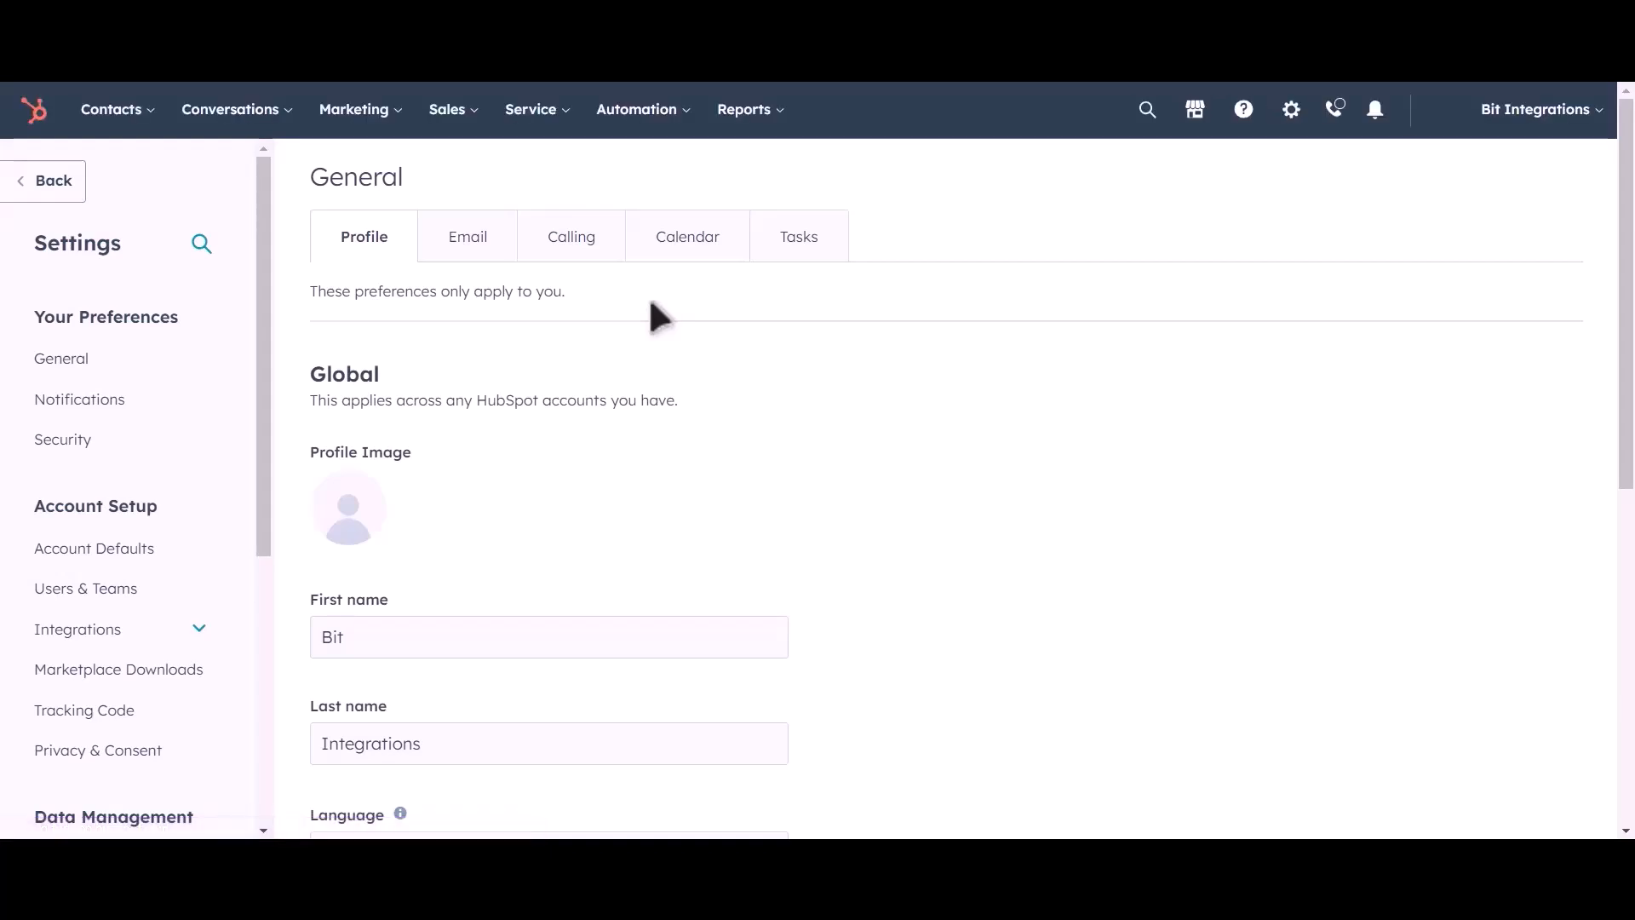
{"action": "left_click", "coordinate": [171, 632]}
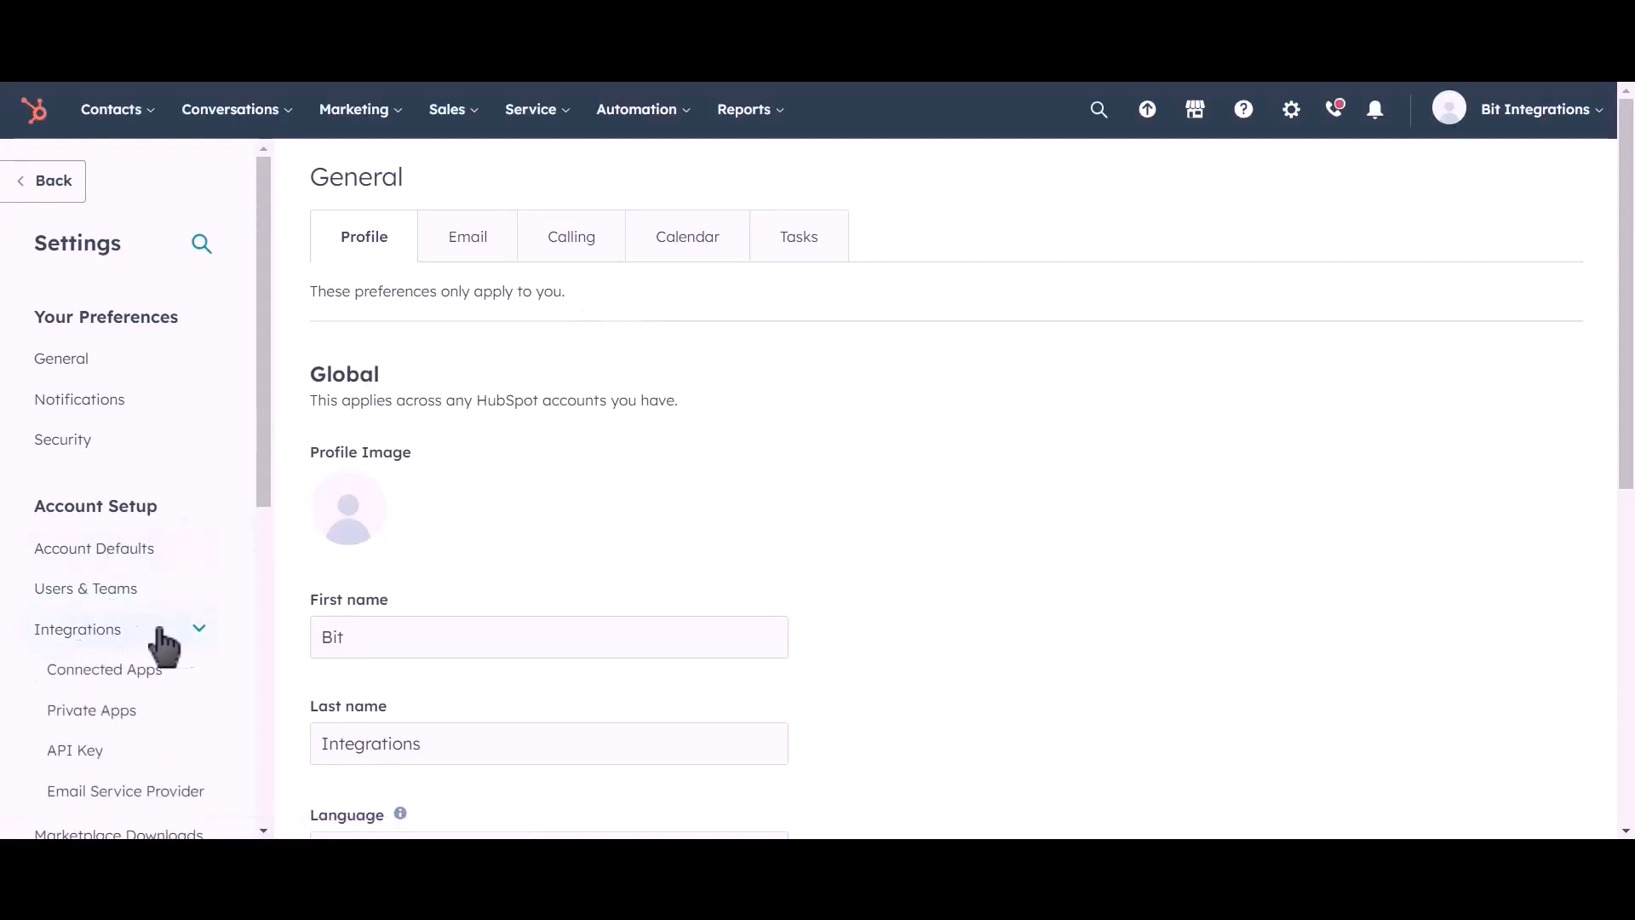
{"action": "left_click", "coordinate": [170, 739]}
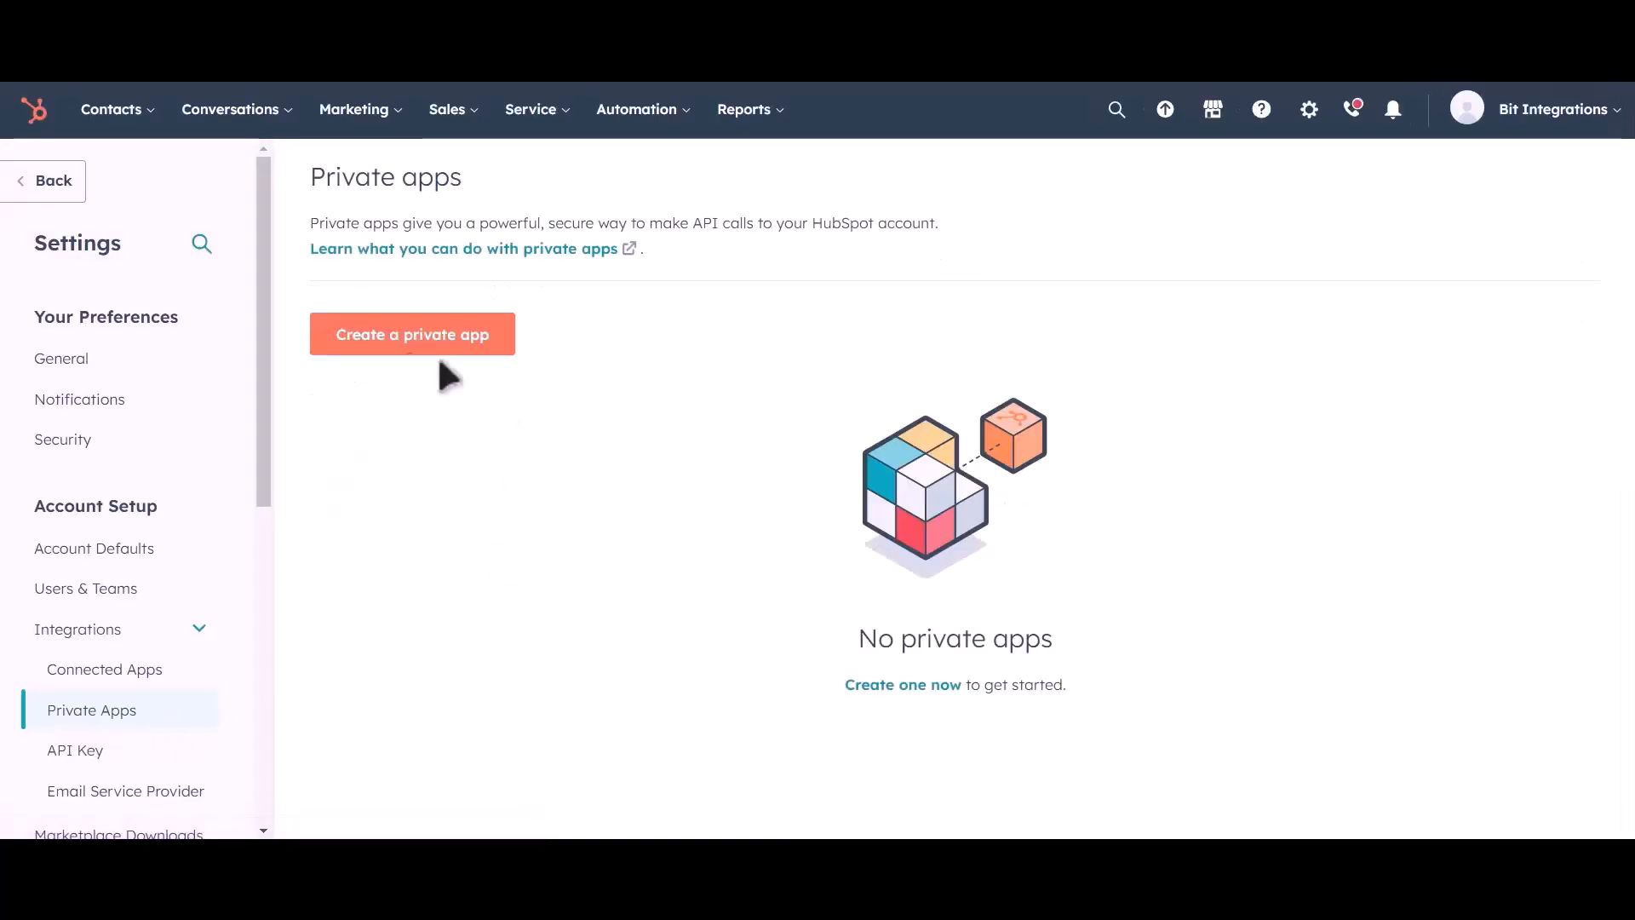
- Start a new private app and name it "Bit Integrations"
{"action": "left_click", "coordinate": [451, 368]}
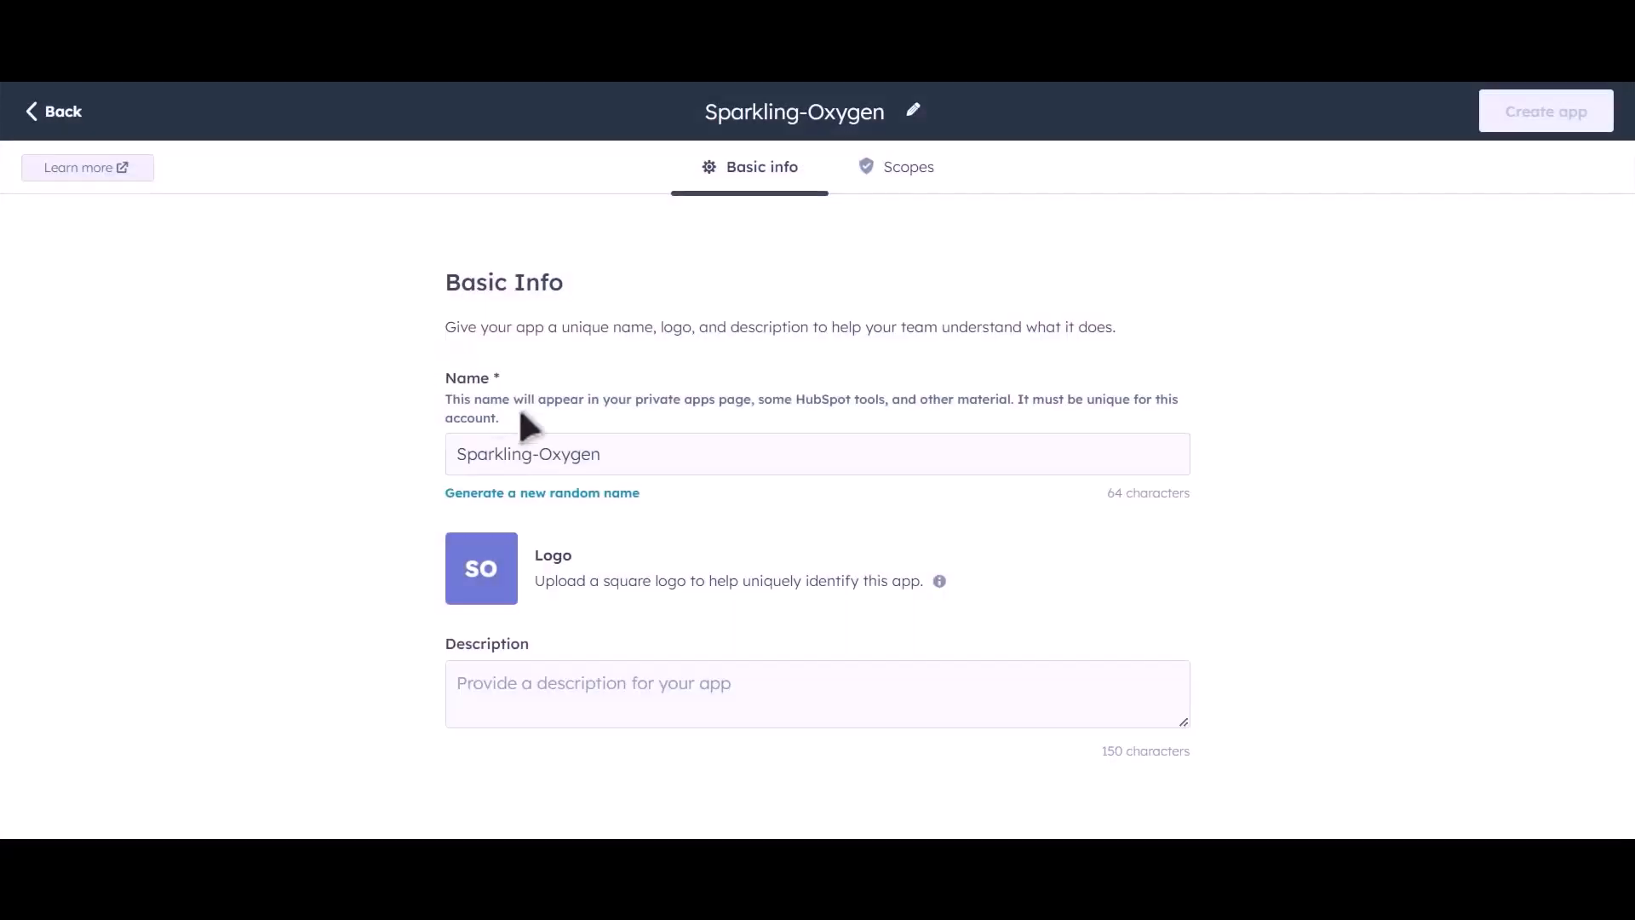
{"action": "left_click_drag", "start_coordinate": [631, 453], "coordinate": [433, 452]}
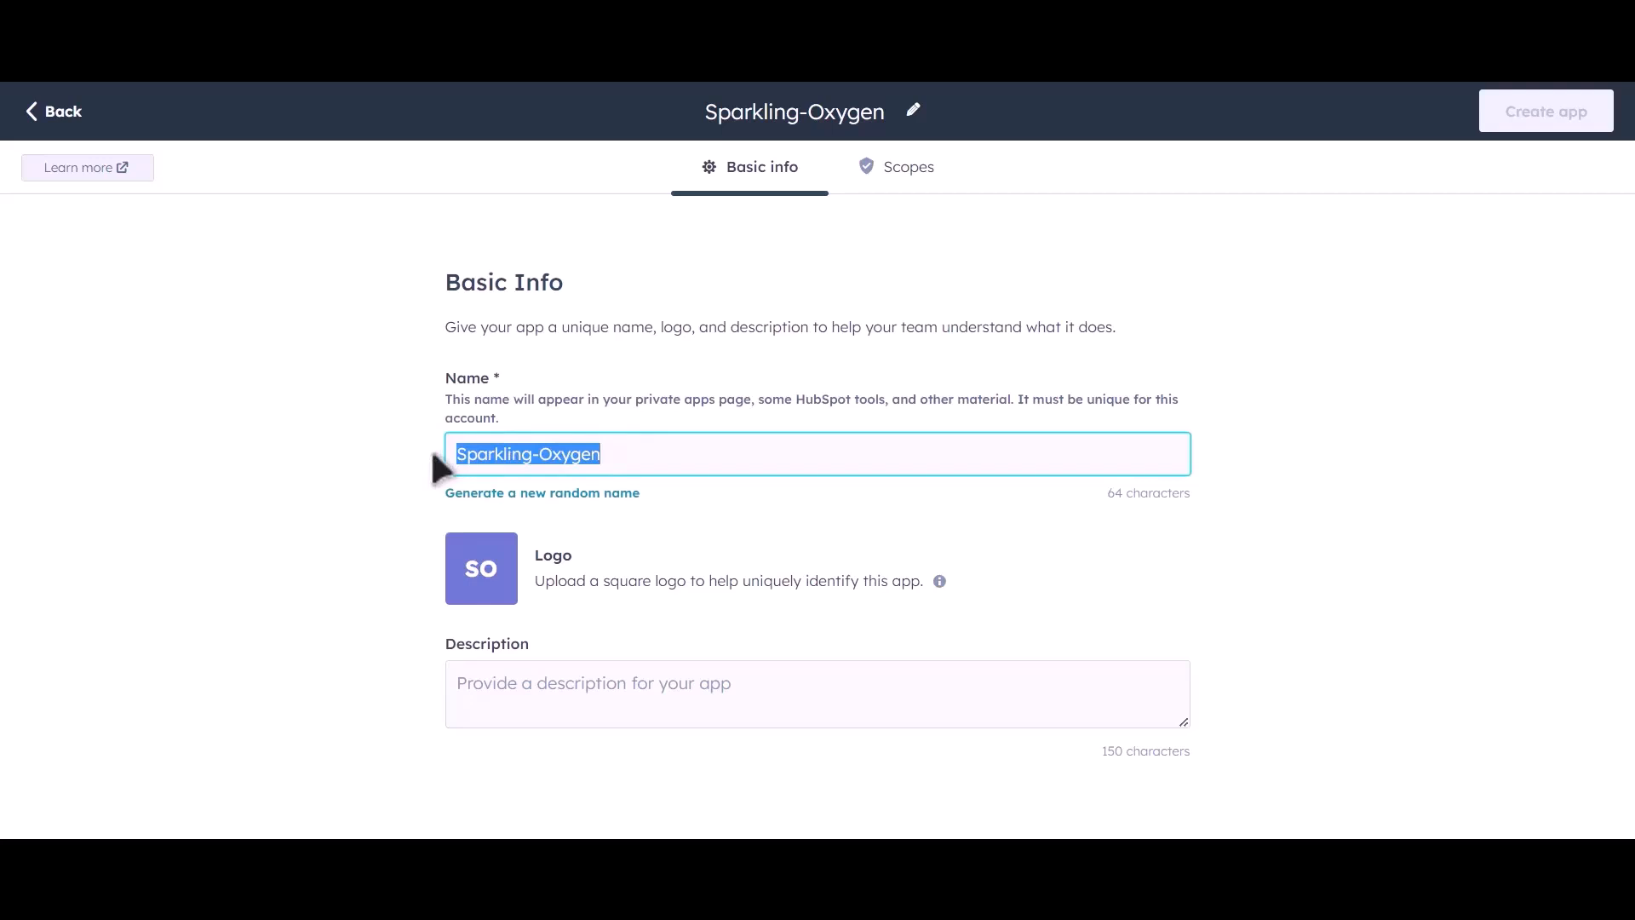
{"action": "type", "text": "Bit Integrations"}
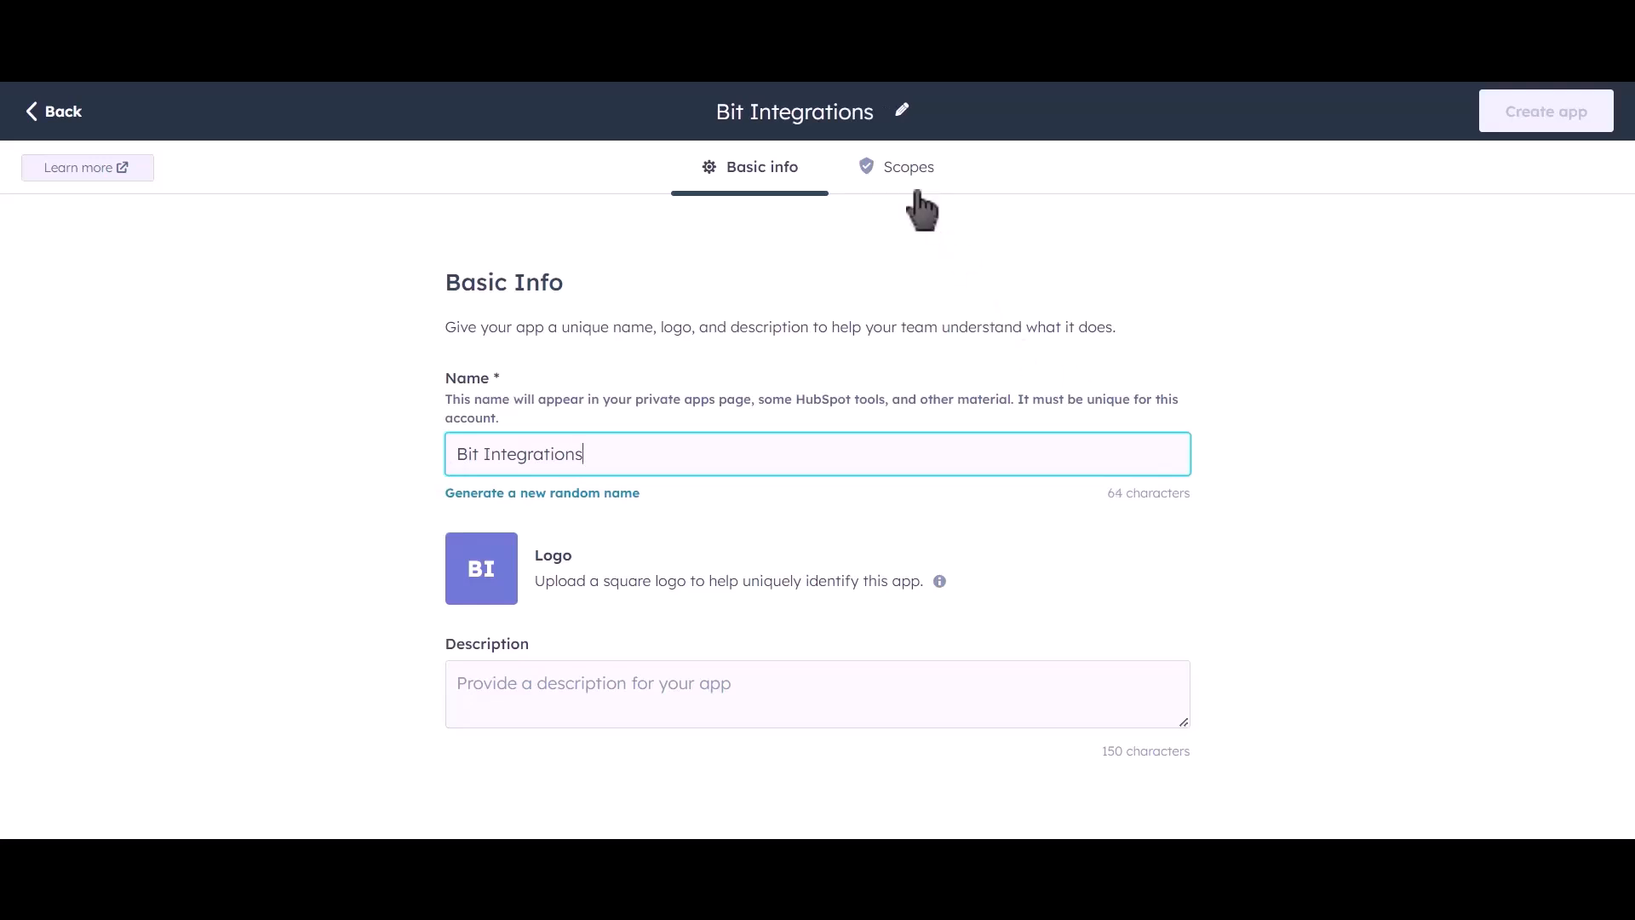
- Grant the app read access to the CRM scopes from crm.lists through crm.schemas.deals, leaving out the feedback scope
{"action": "left_click", "coordinate": [919, 194]}
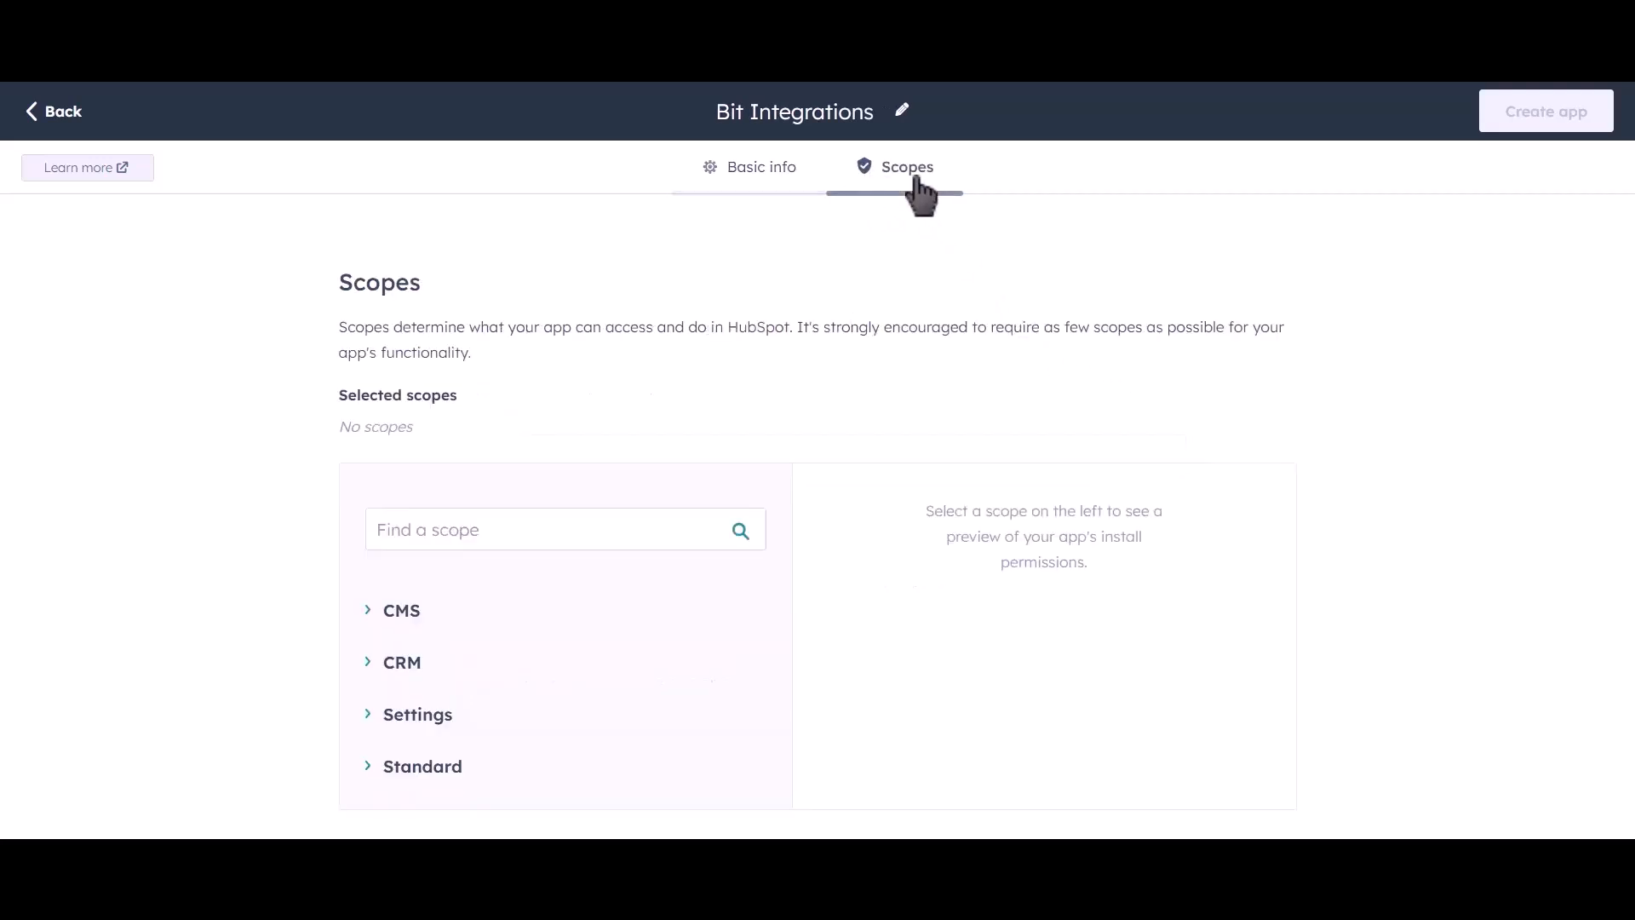
{"action": "left_click", "coordinate": [370, 670]}
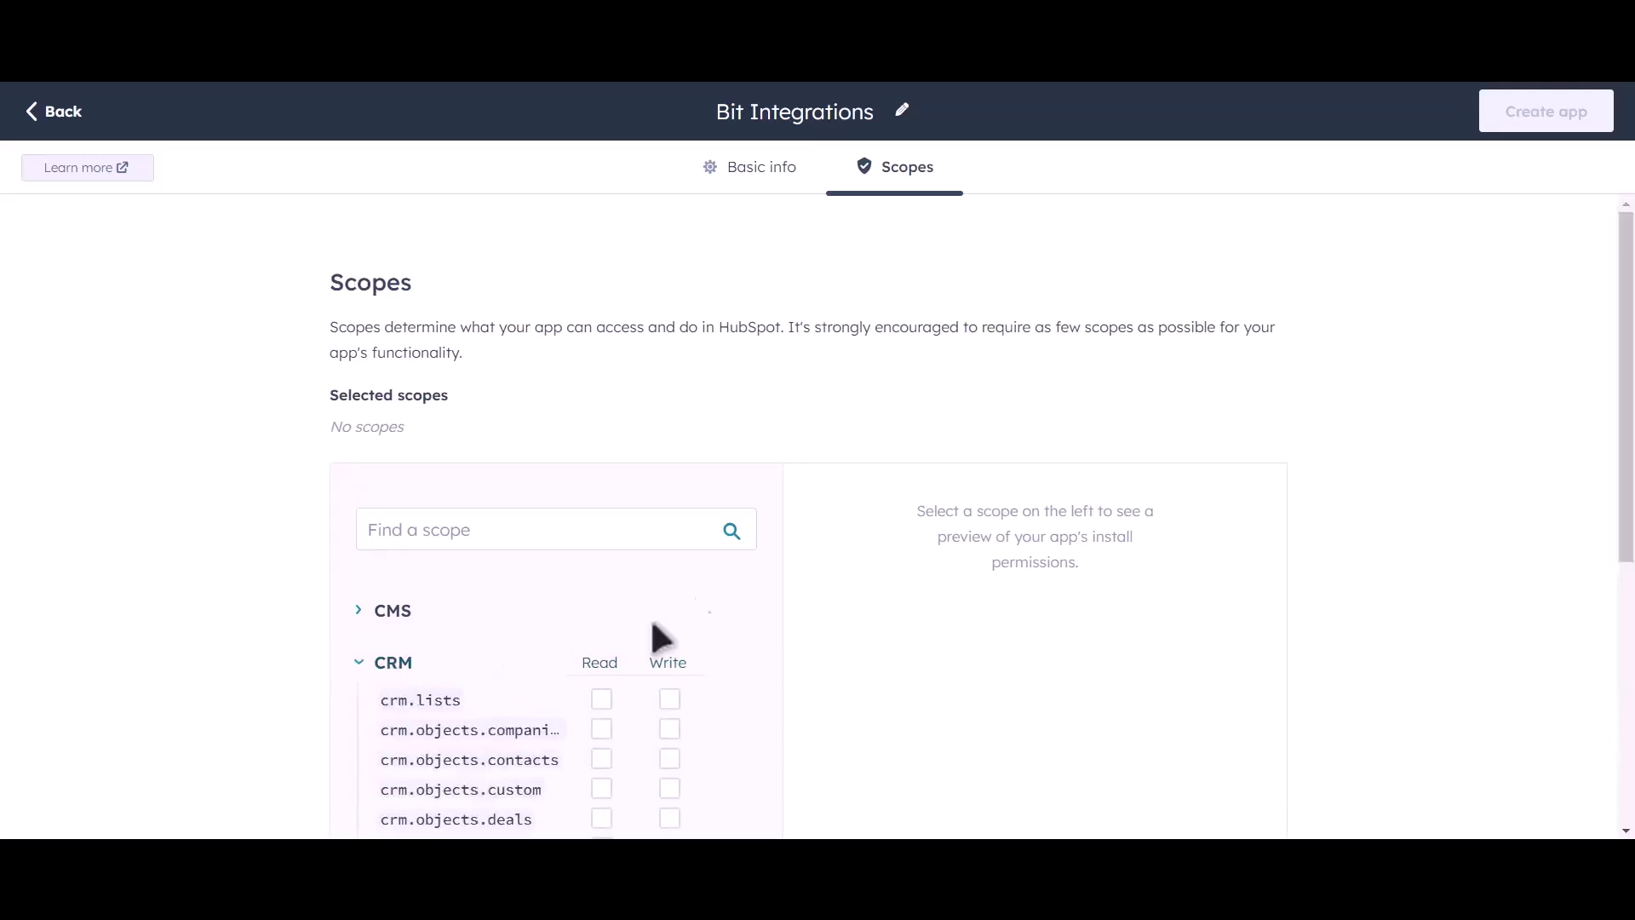
{"action": "scroll", "coordinate": [726, 588], "scroll_direction": "down", "scroll_amount": 4}
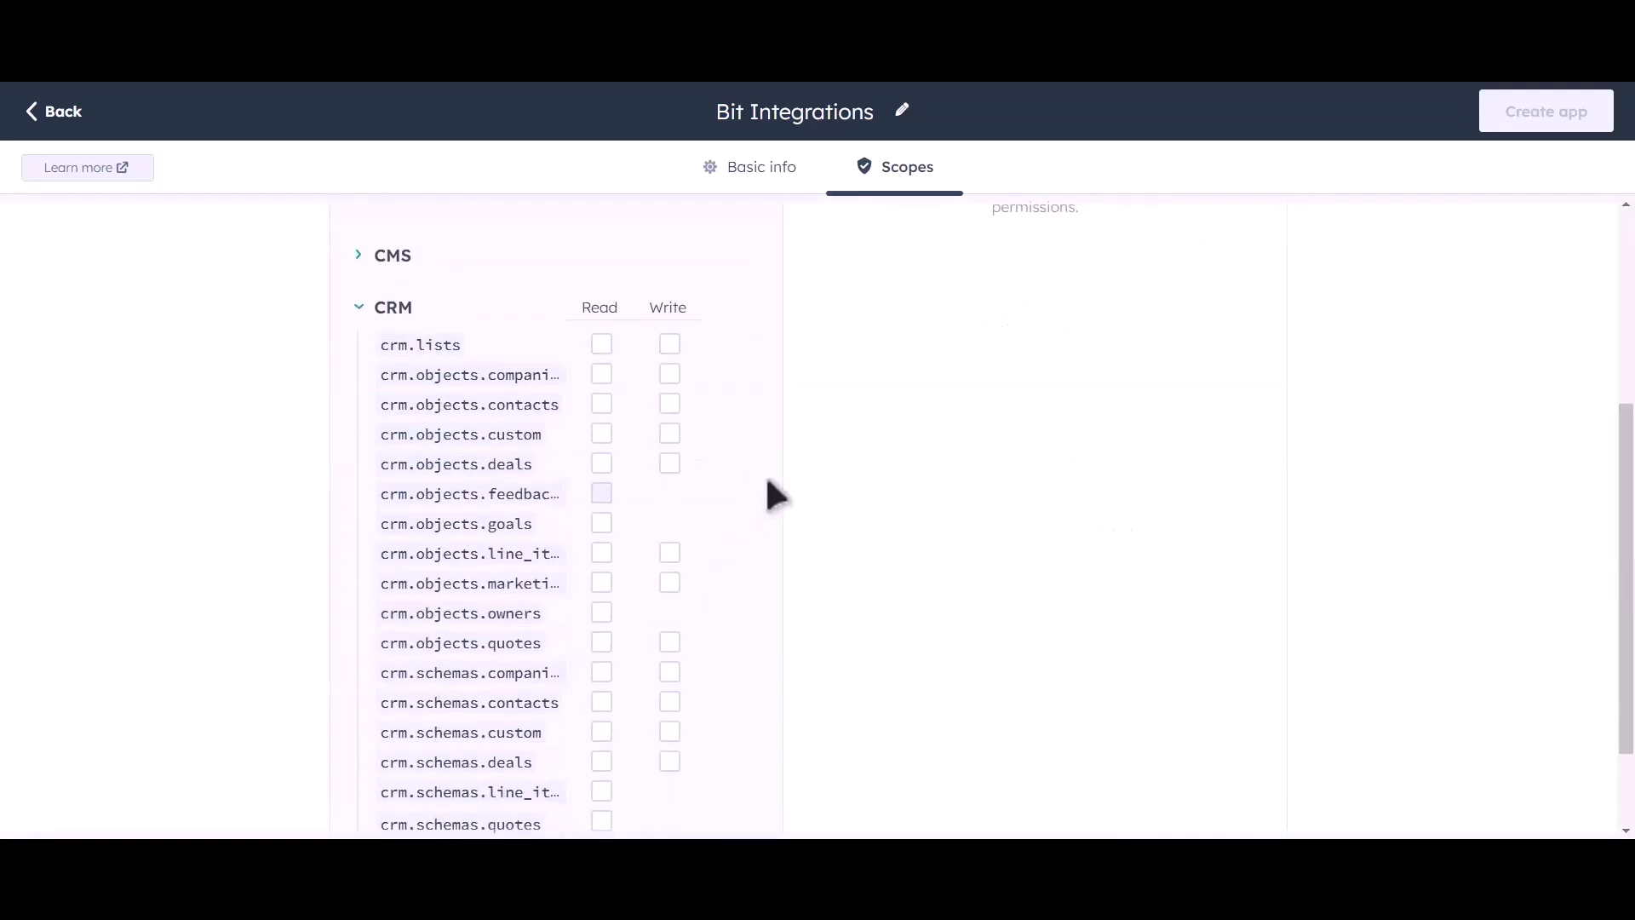
{"action": "scroll", "coordinate": [766, 493], "scroll_direction": "down", "scroll_amount": 2}
{"action": "scroll", "coordinate": [731, 413], "scroll_direction": "up", "scroll_amount": 3}
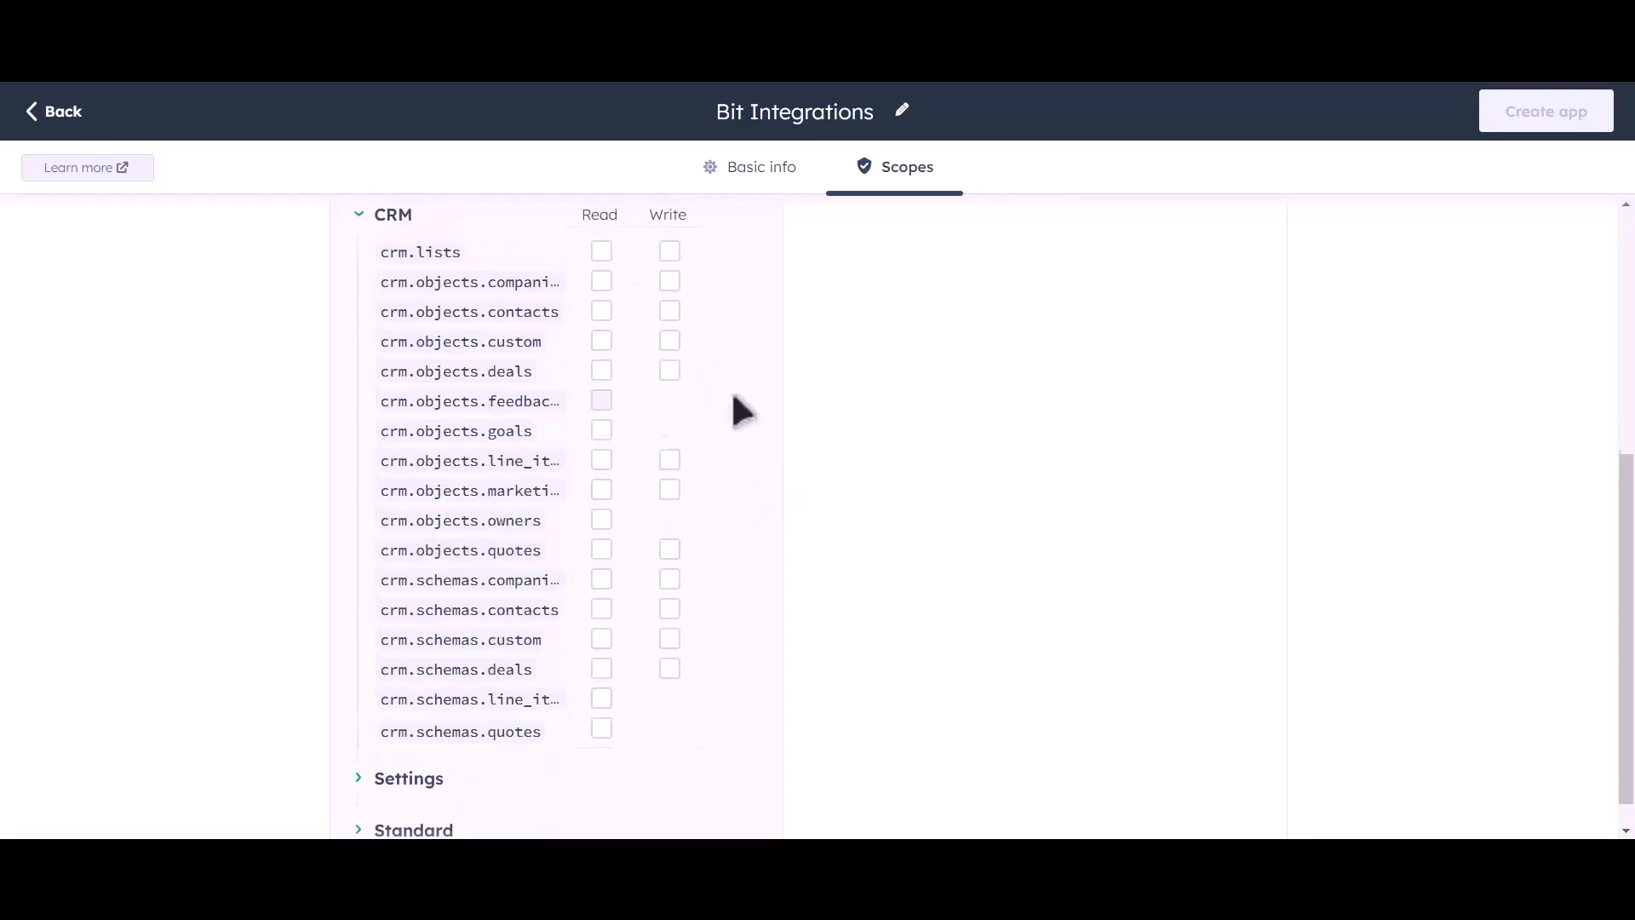
{"action": "left_click", "coordinate": [601, 395]}
{"action": "left_click", "coordinate": [601, 425]}
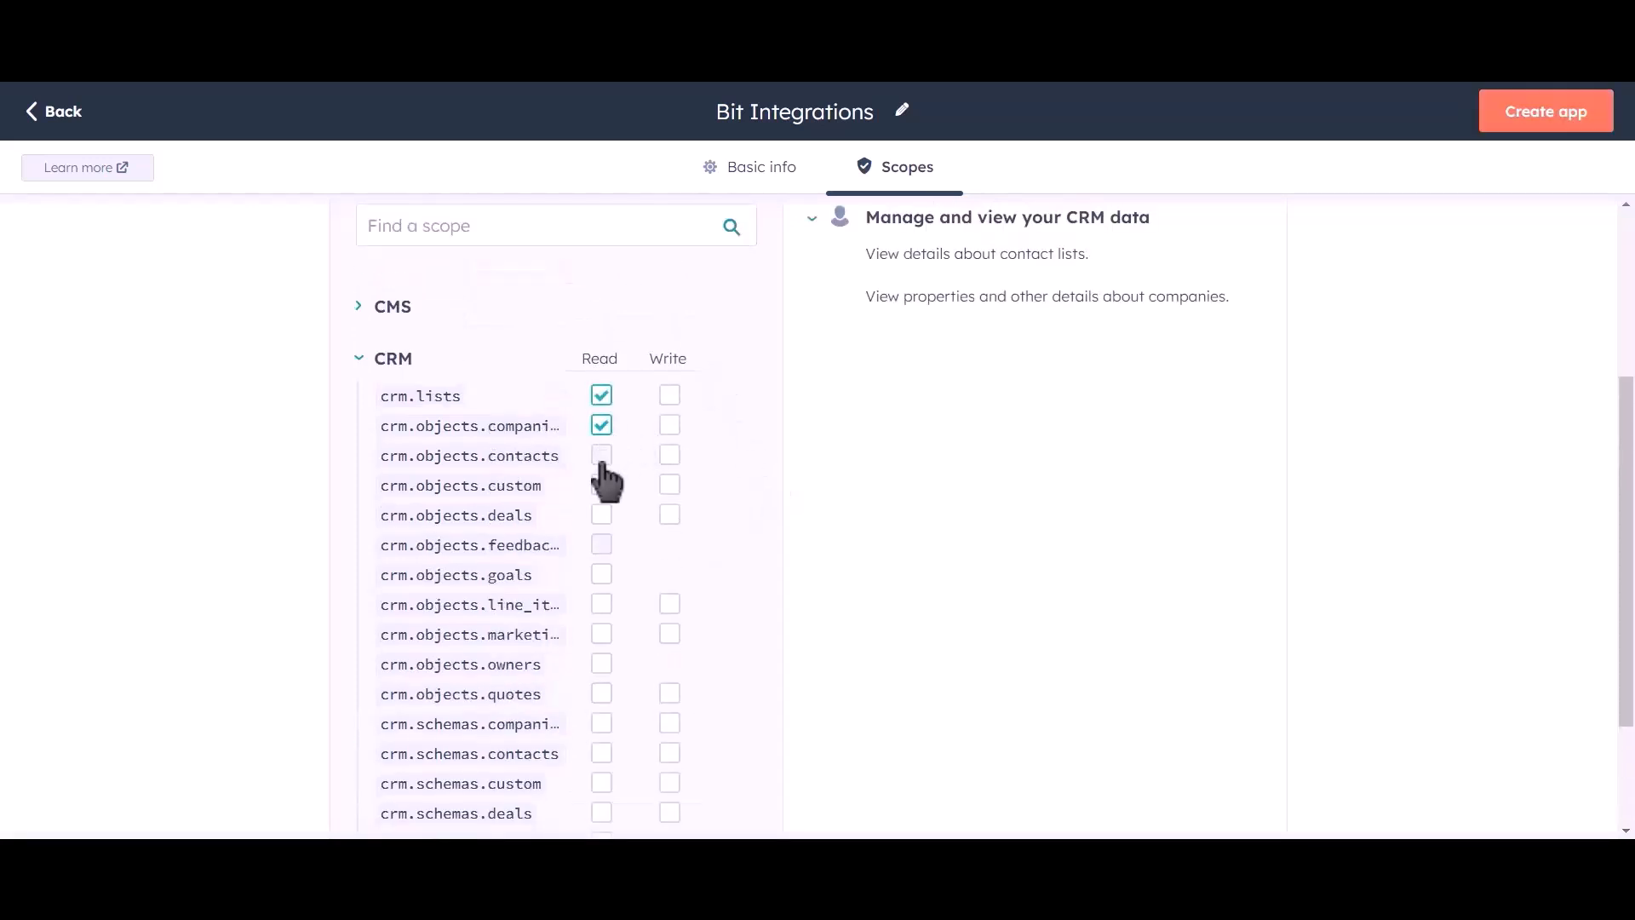
{"action": "left_click", "coordinate": [602, 455]}
{"action": "left_click", "coordinate": [602, 485]}
{"action": "left_click", "coordinate": [601, 515]}
{"action": "left_click", "coordinate": [602, 574]}
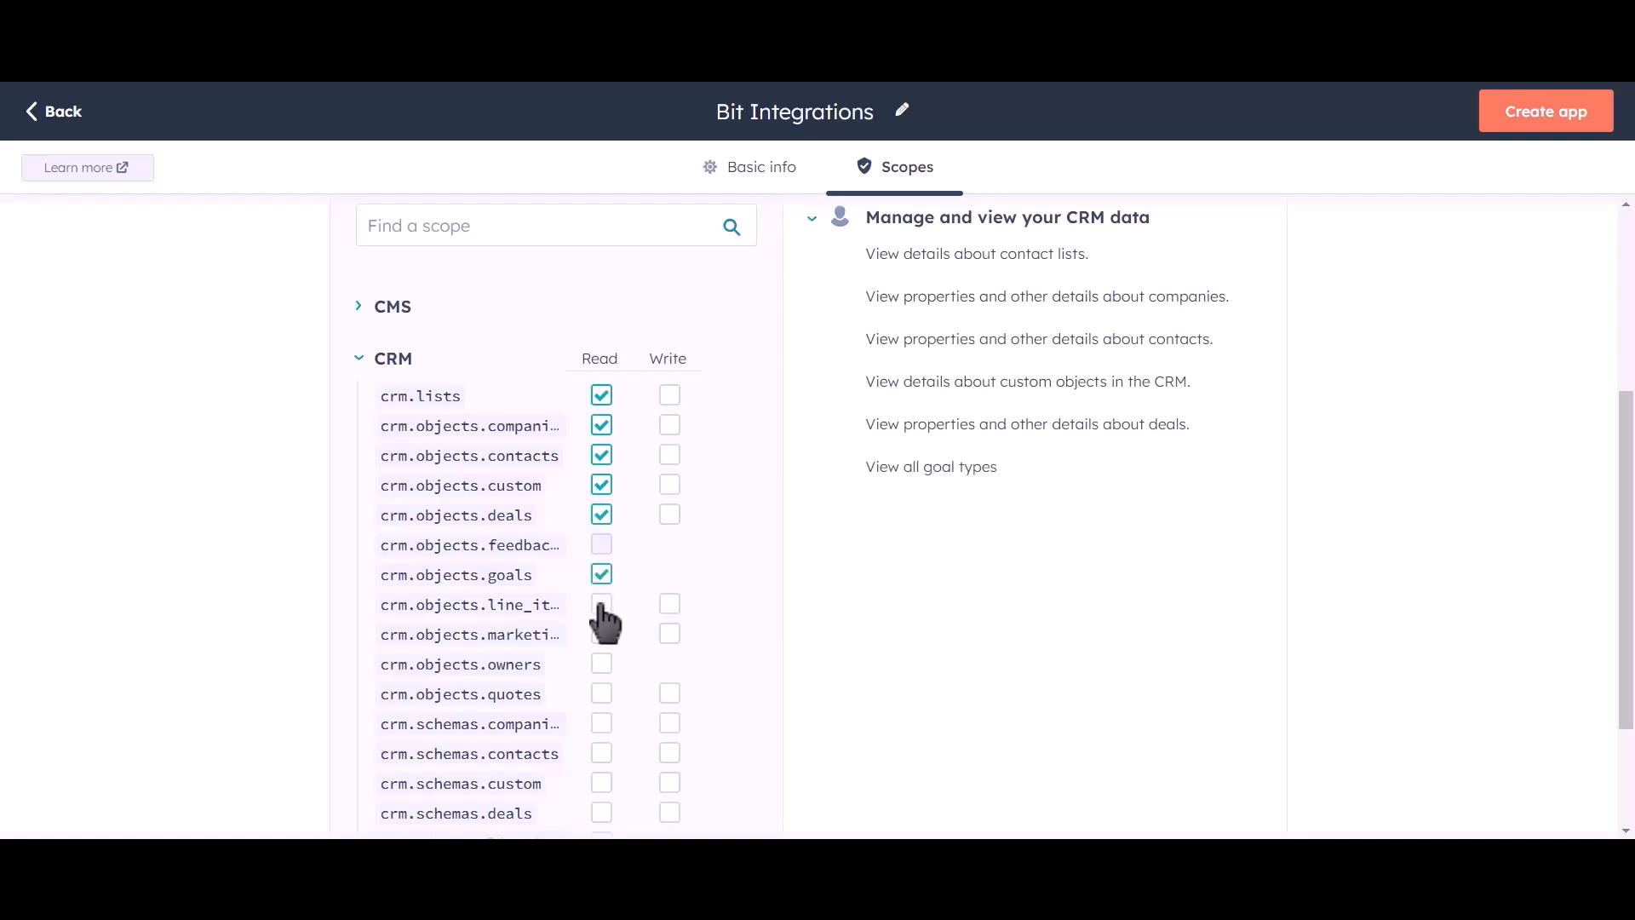
{"action": "left_click", "coordinate": [601, 604]}
{"action": "left_click", "coordinate": [601, 634]}
{"action": "left_click", "coordinate": [601, 663]}
{"action": "left_click", "coordinate": [602, 693]}
{"action": "left_click", "coordinate": [601, 723]}
{"action": "left_click", "coordinate": [601, 753]}
{"action": "left_click", "coordinate": [601, 783]}
{"action": "left_click", "coordinate": [601, 813]}
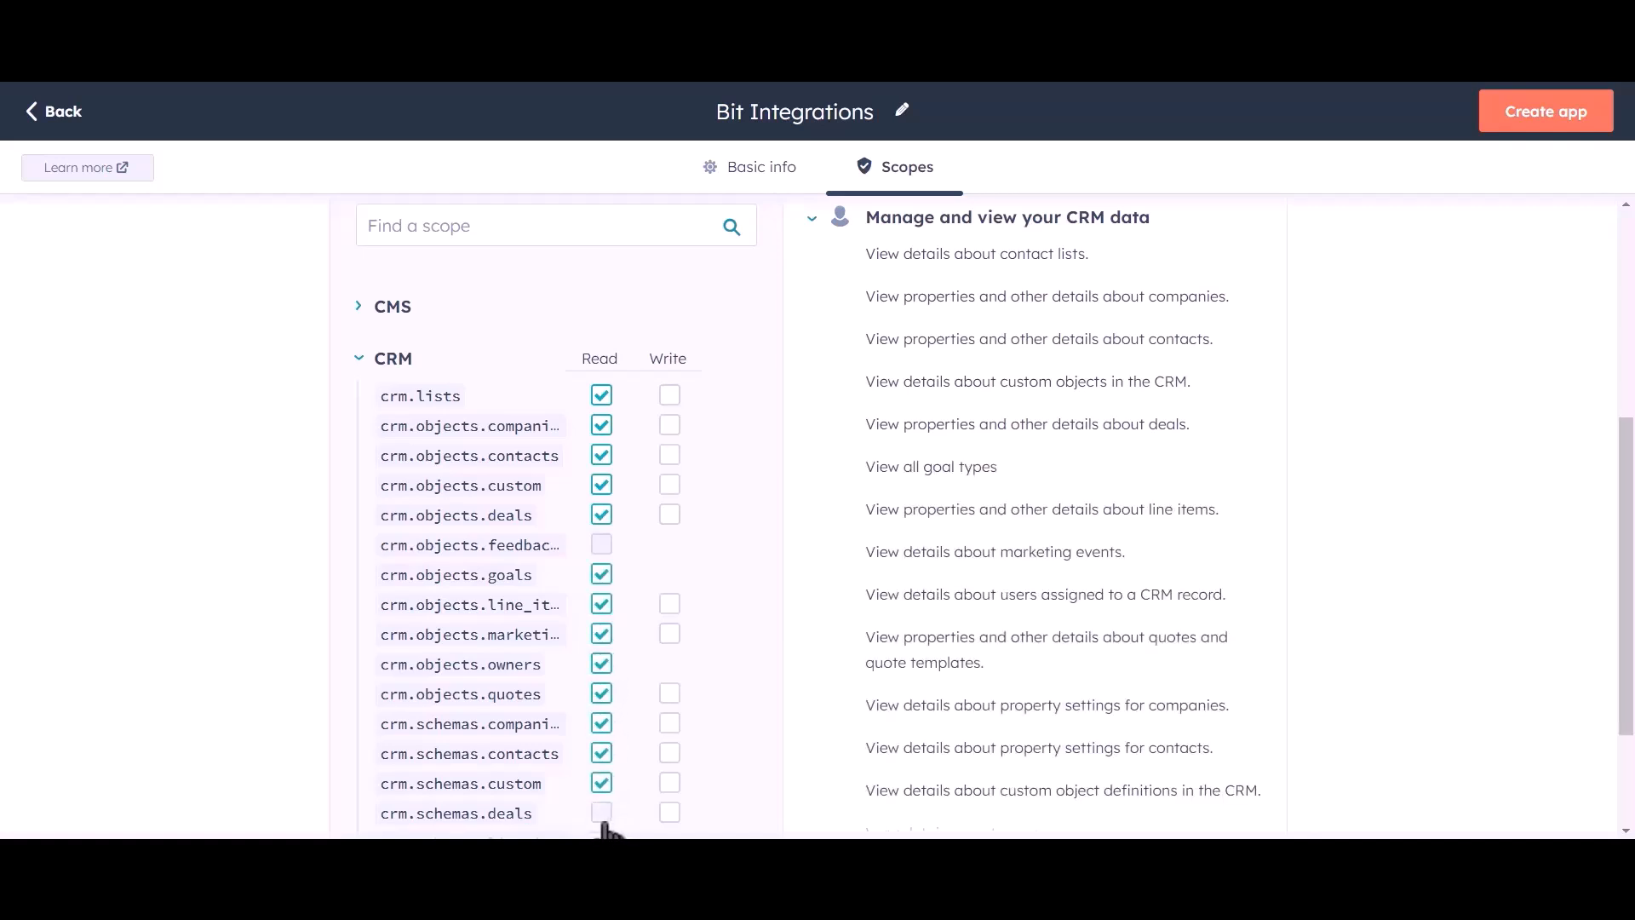
- Grant the app write access to every CRM scope that offers it, from crm.lists through crm.schemas.deals
{"action": "left_click", "coordinate": [670, 397]}
{"action": "left_click", "coordinate": [669, 425]}
{"action": "left_click", "coordinate": [669, 455]}
{"action": "left_click", "coordinate": [669, 485]}
{"action": "left_click", "coordinate": [669, 603]}
{"action": "left_click", "coordinate": [669, 633]}
{"action": "left_click", "coordinate": [669, 693]}
{"action": "left_click", "coordinate": [669, 724]}
{"action": "left_click", "coordinate": [669, 753]}
{"action": "left_click", "coordinate": [670, 783]}
{"action": "left_click", "coordinate": [669, 812]}
- Add read access for the crm.schemas.line_items and crm.schemas.quotes scopes
{"action": "scroll", "coordinate": [712, 529], "scroll_direction": "down", "scroll_amount": 2}
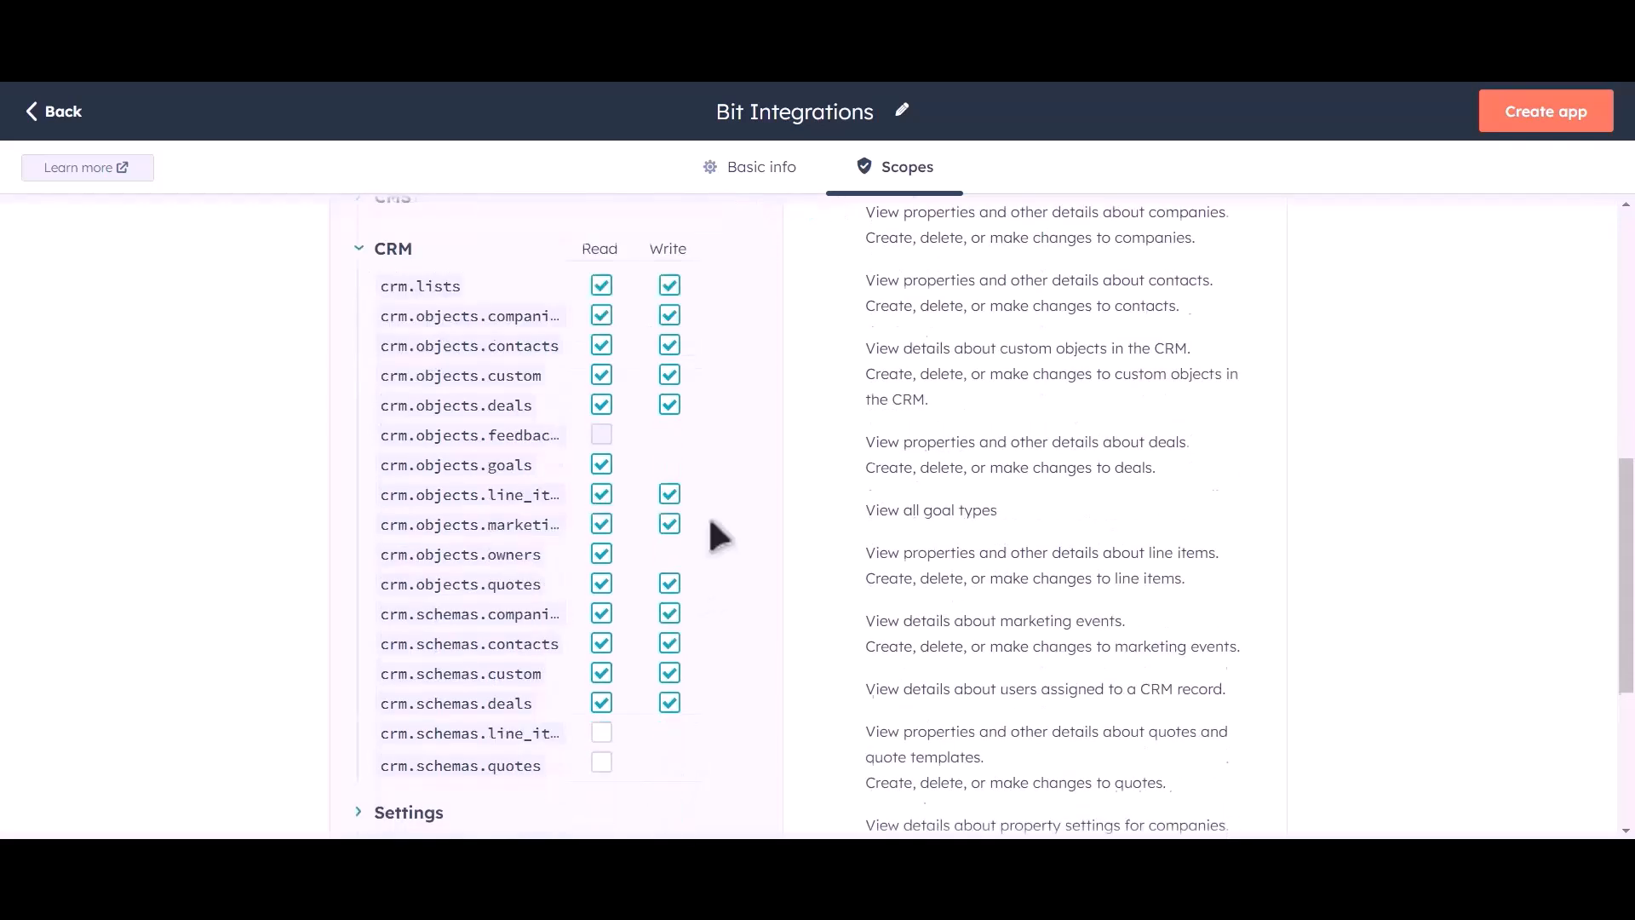
{"action": "left_click", "coordinate": [602, 667]}
{"action": "left_click", "coordinate": [603, 699]}
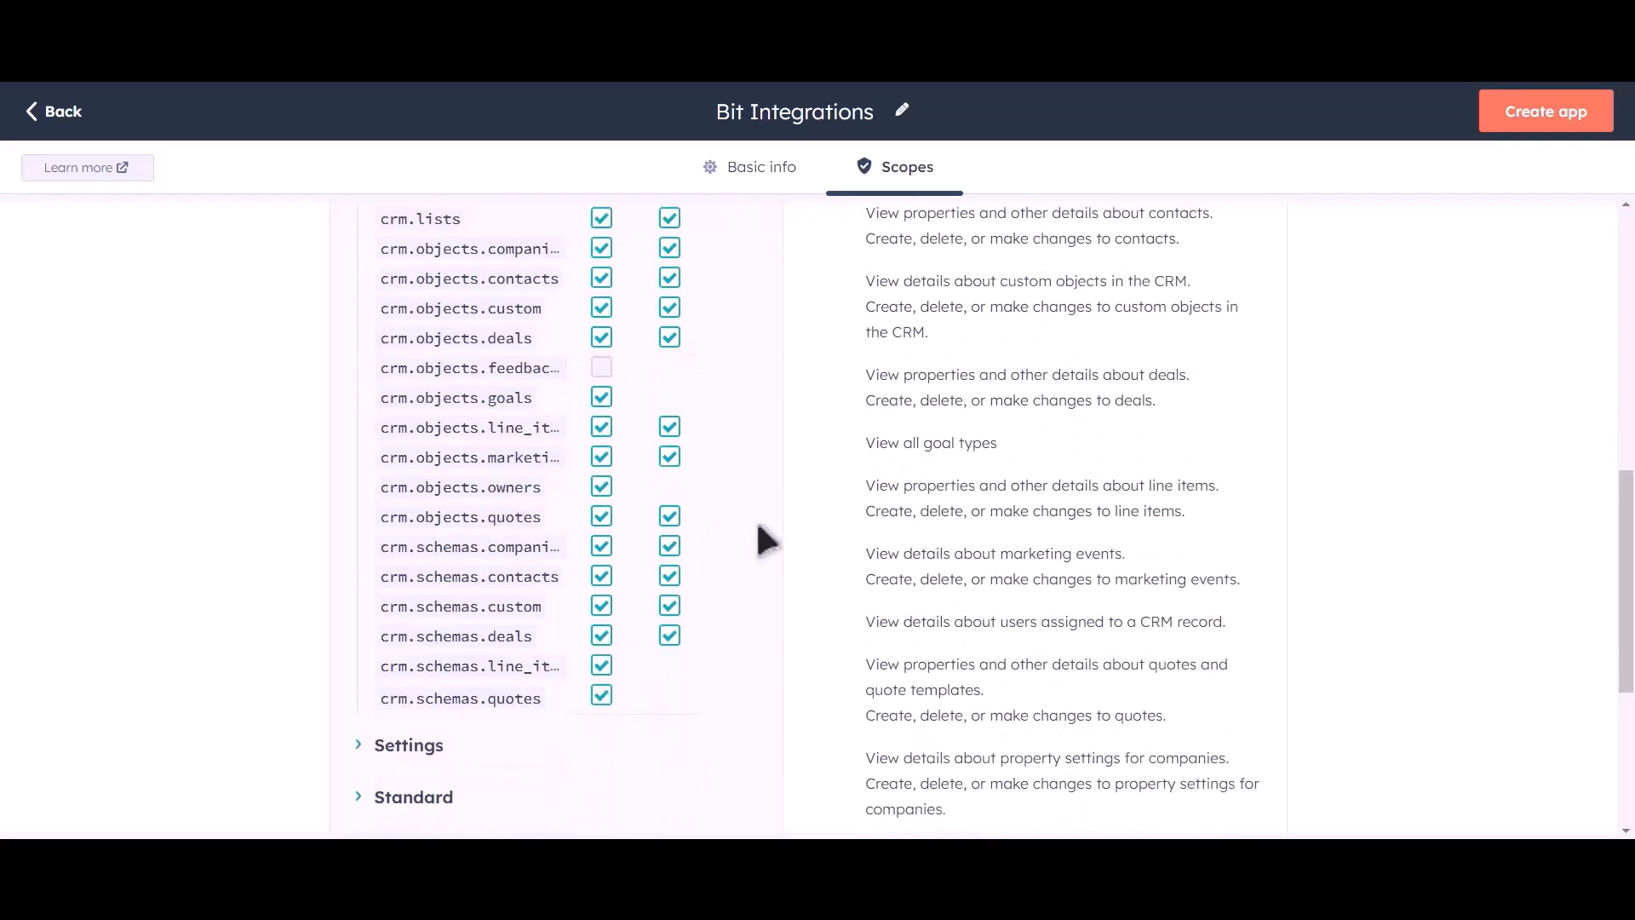
- Create the private app with the selected scopes, and reveal and copy its access token
{"action": "scroll", "coordinate": [759, 539], "scroll_direction": "up", "scroll_amount": 6}
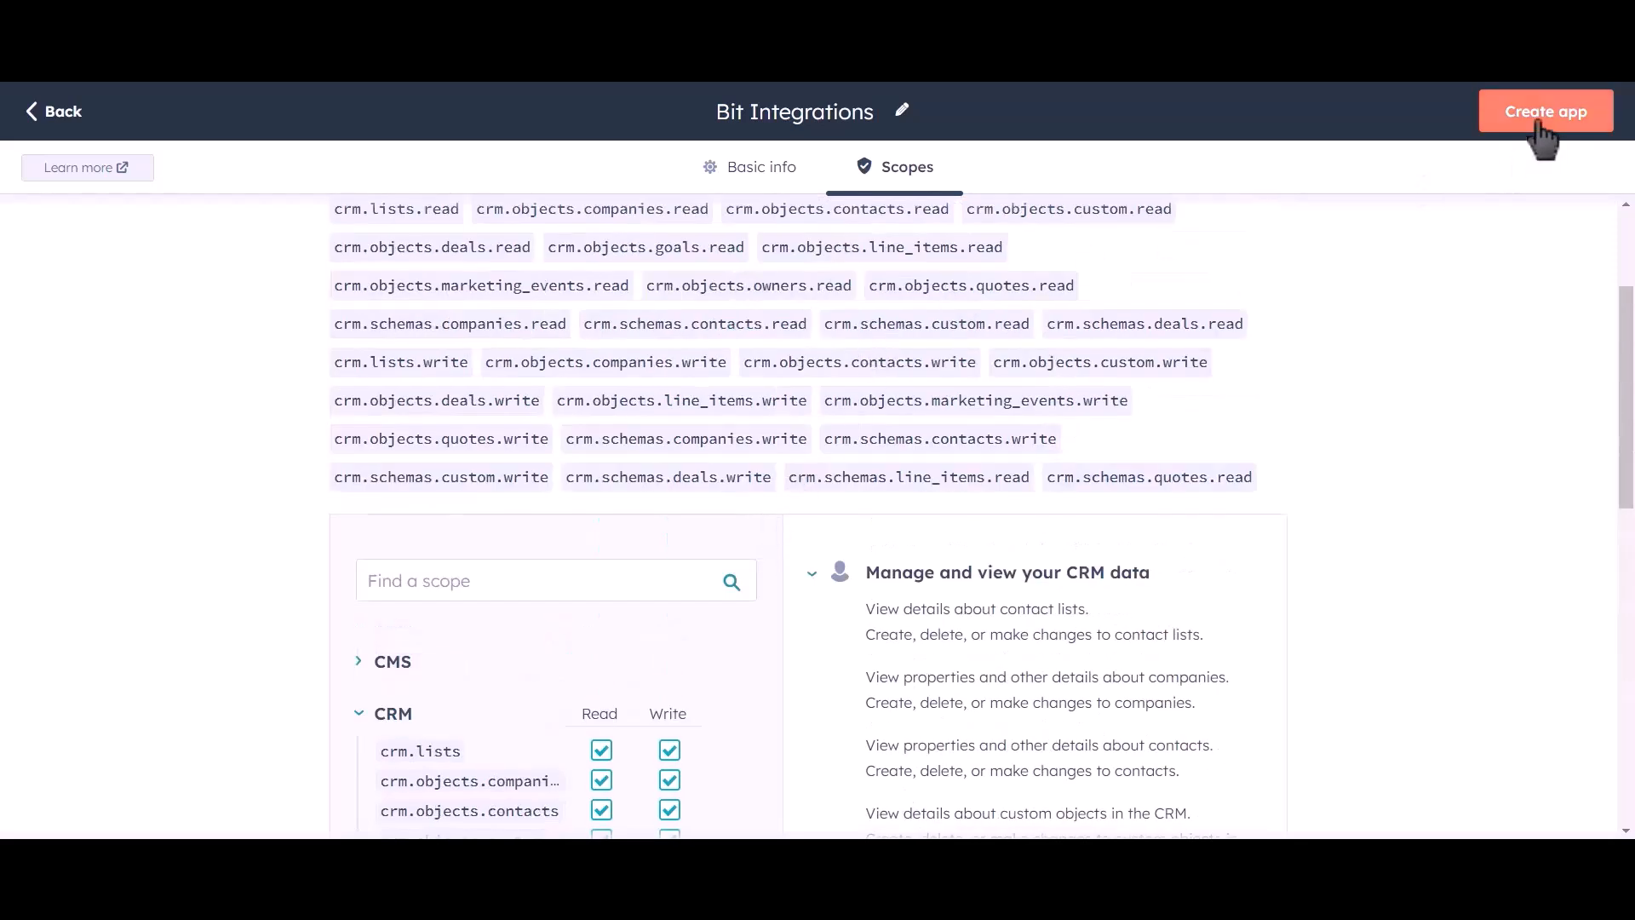
{"action": "left_click", "coordinate": [1516, 128]}
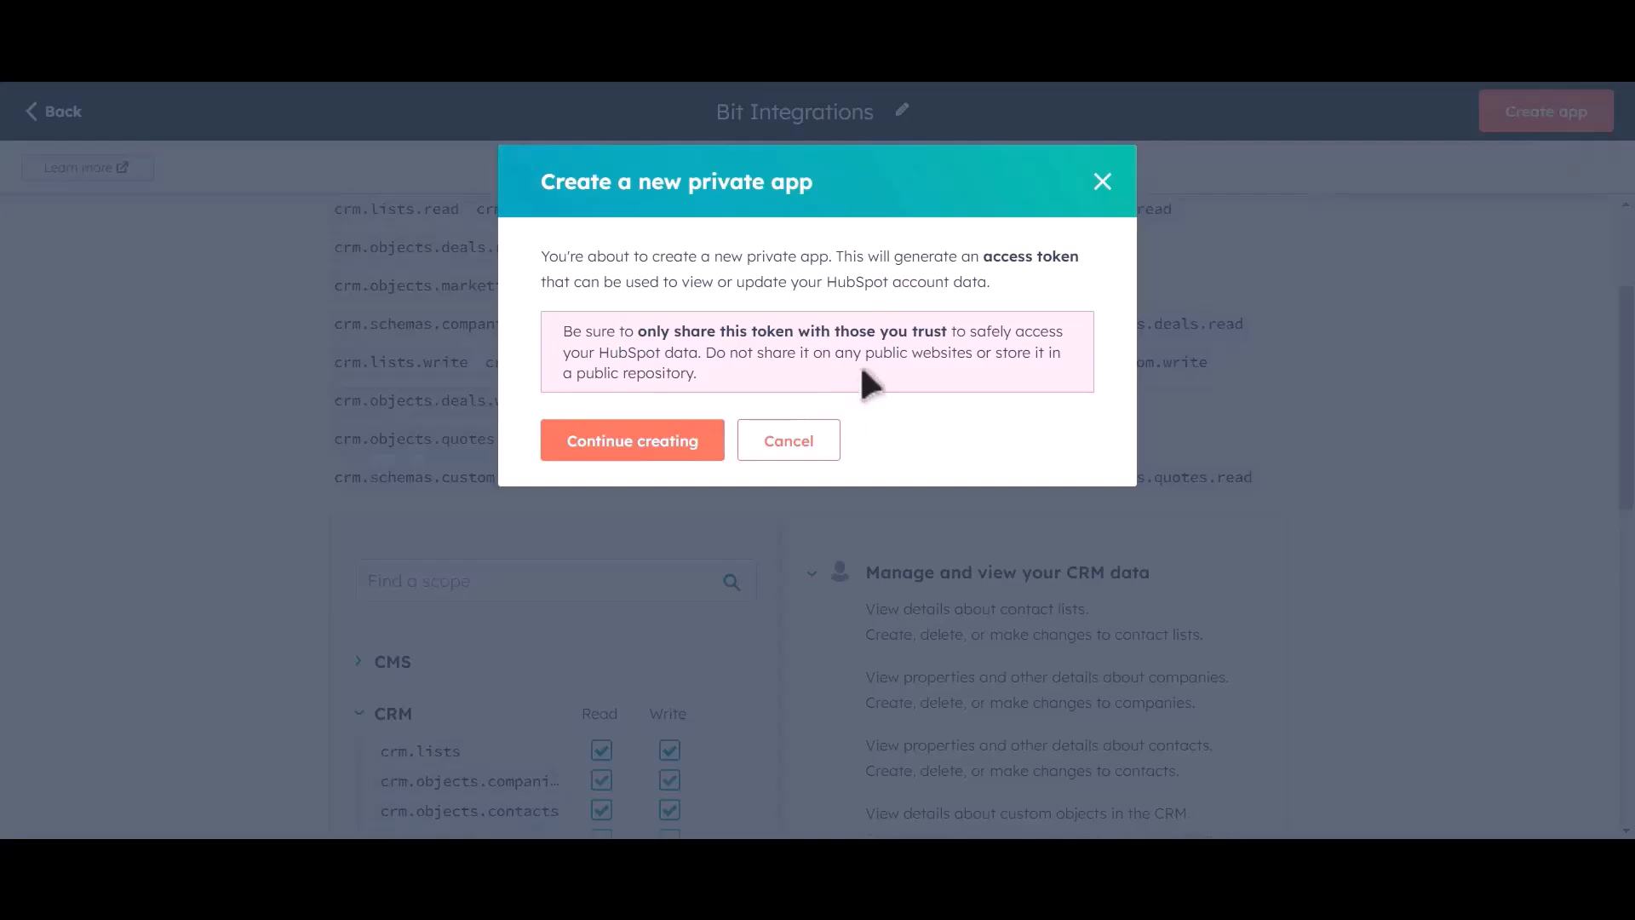
{"action": "left_click", "coordinate": [666, 457]}
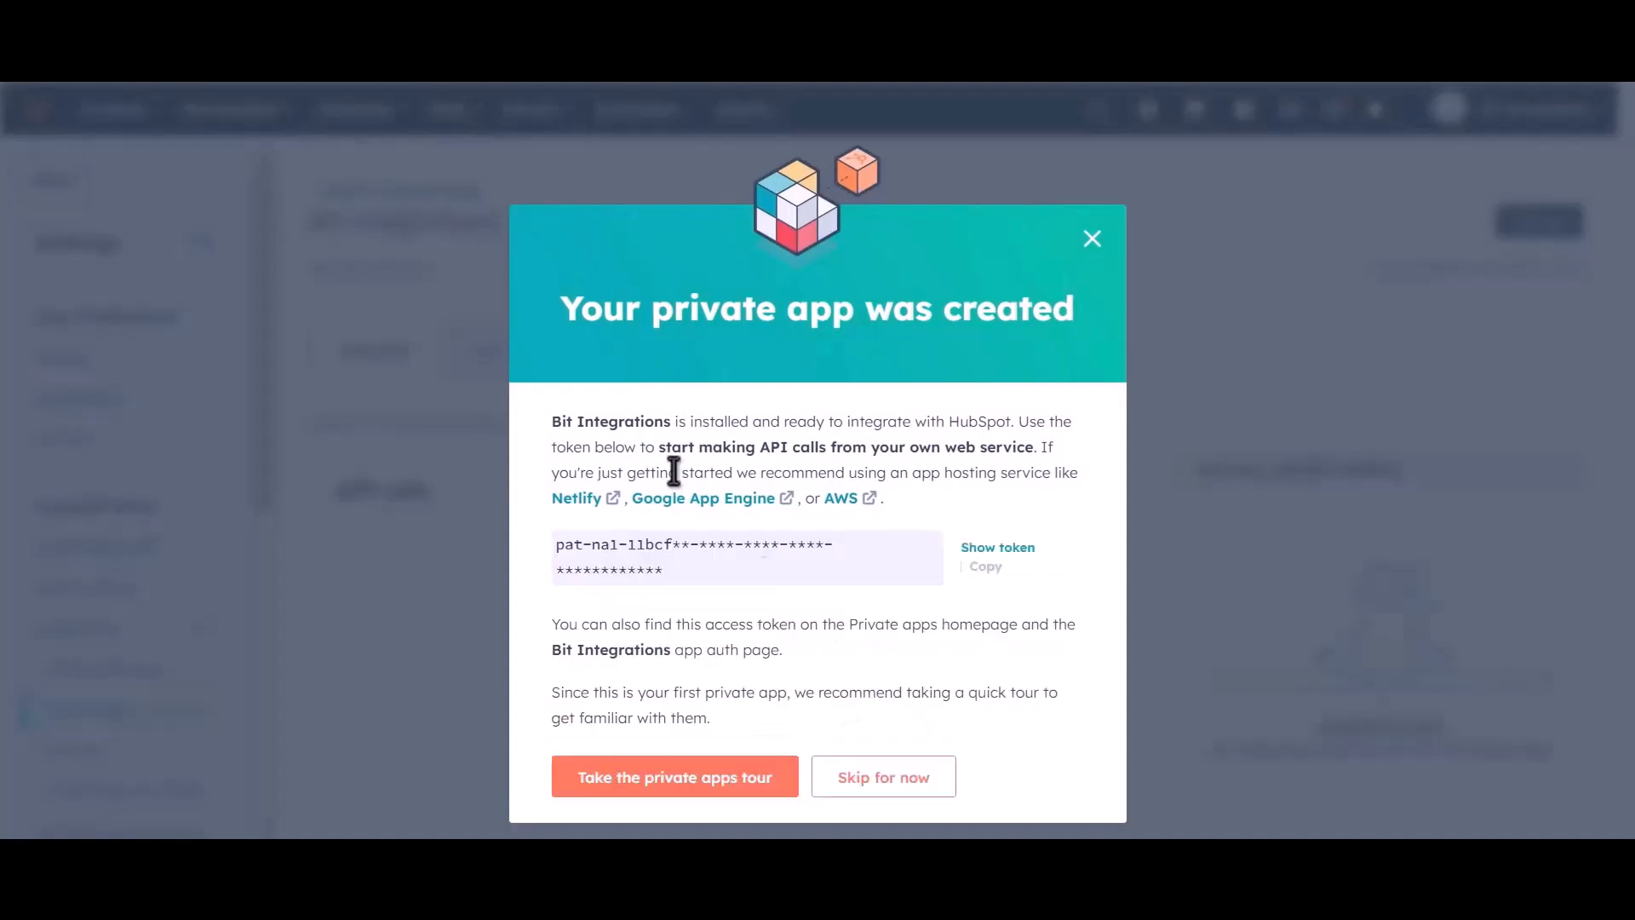
{"action": "left_click", "coordinate": [996, 547]}
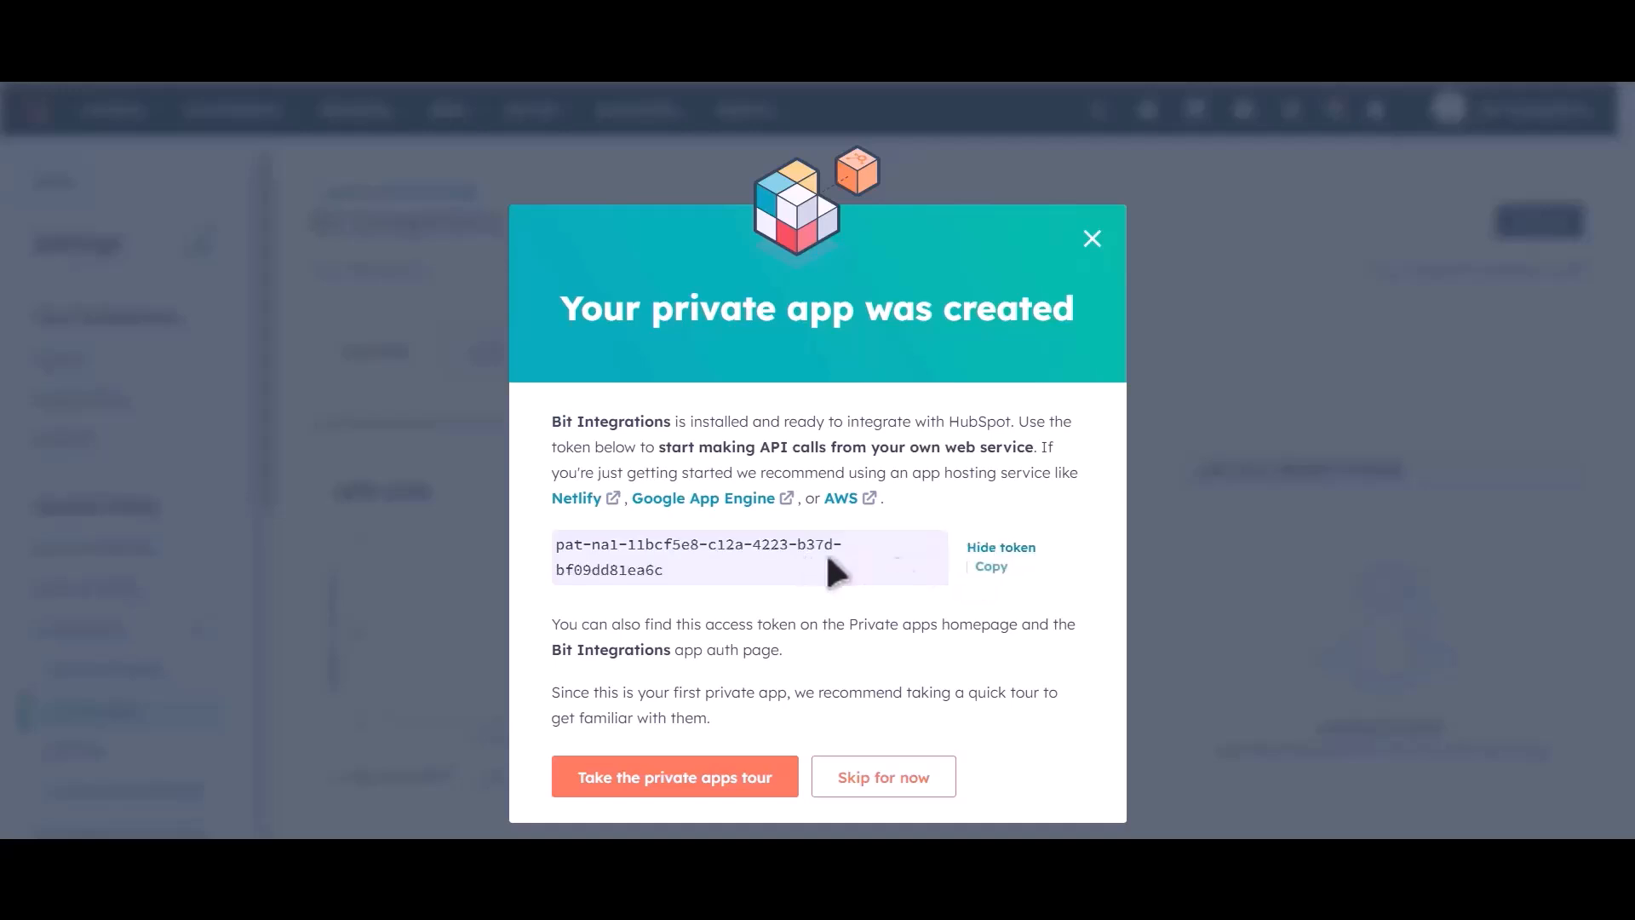
{"action": "left_click", "coordinate": [990, 569]}
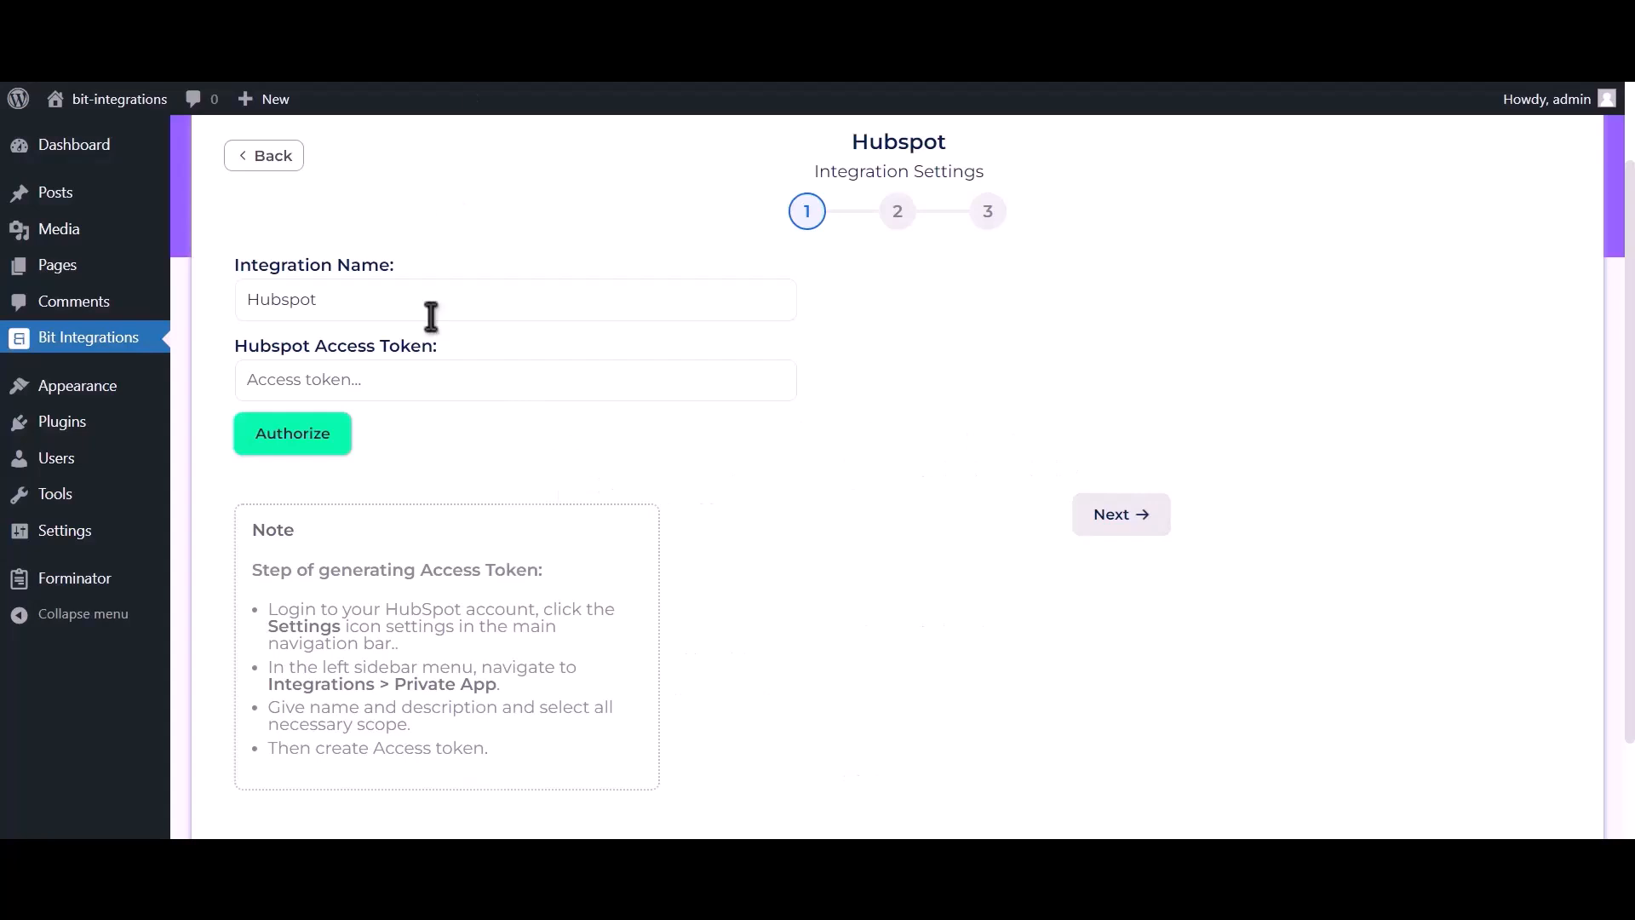
- Paste the HubSpot access token, authorize the Hubspot connection, and continue to the second stage of the integration settings
{"action": "left_click", "coordinate": [444, 384]}
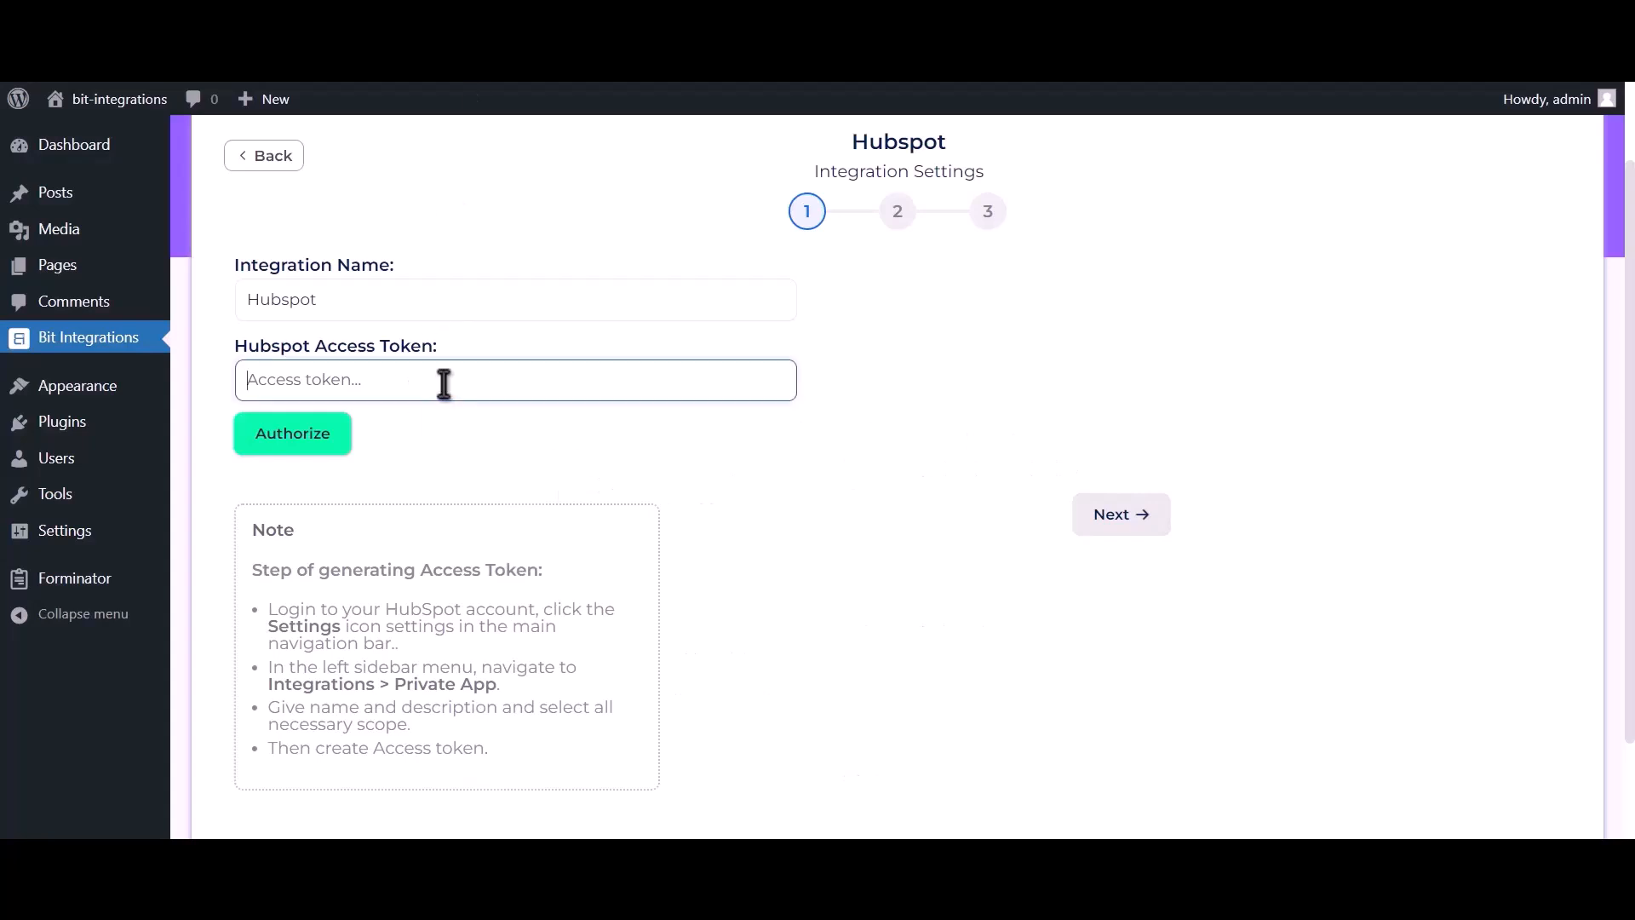
{"action": "key", "text": "ctrl+v"}
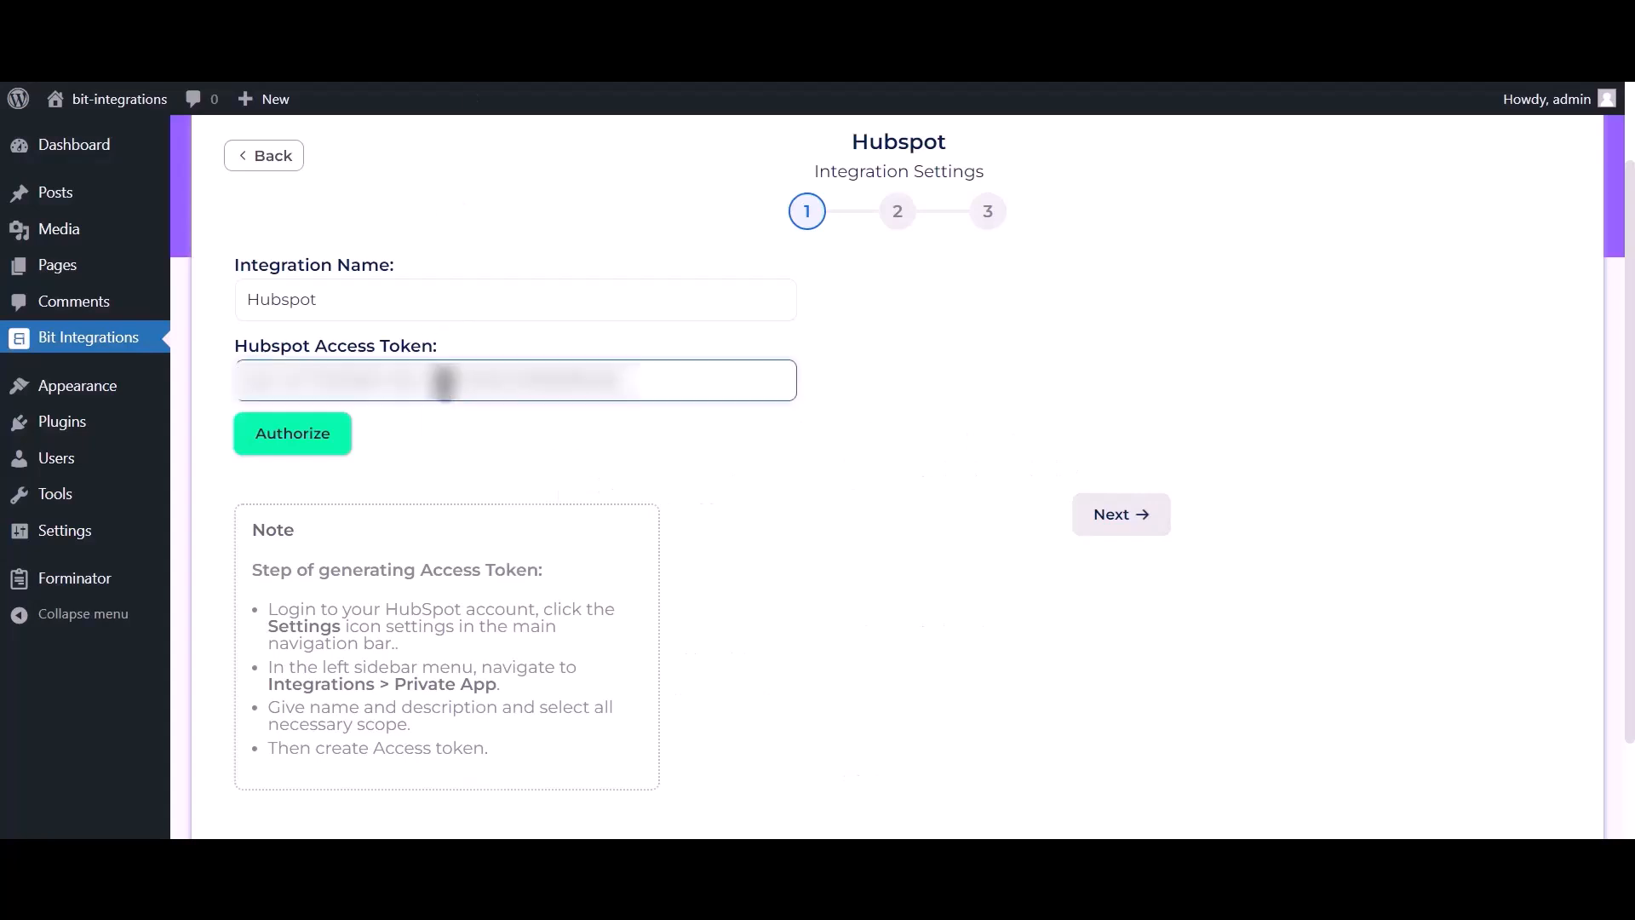
{"action": "left_click", "coordinate": [320, 447]}
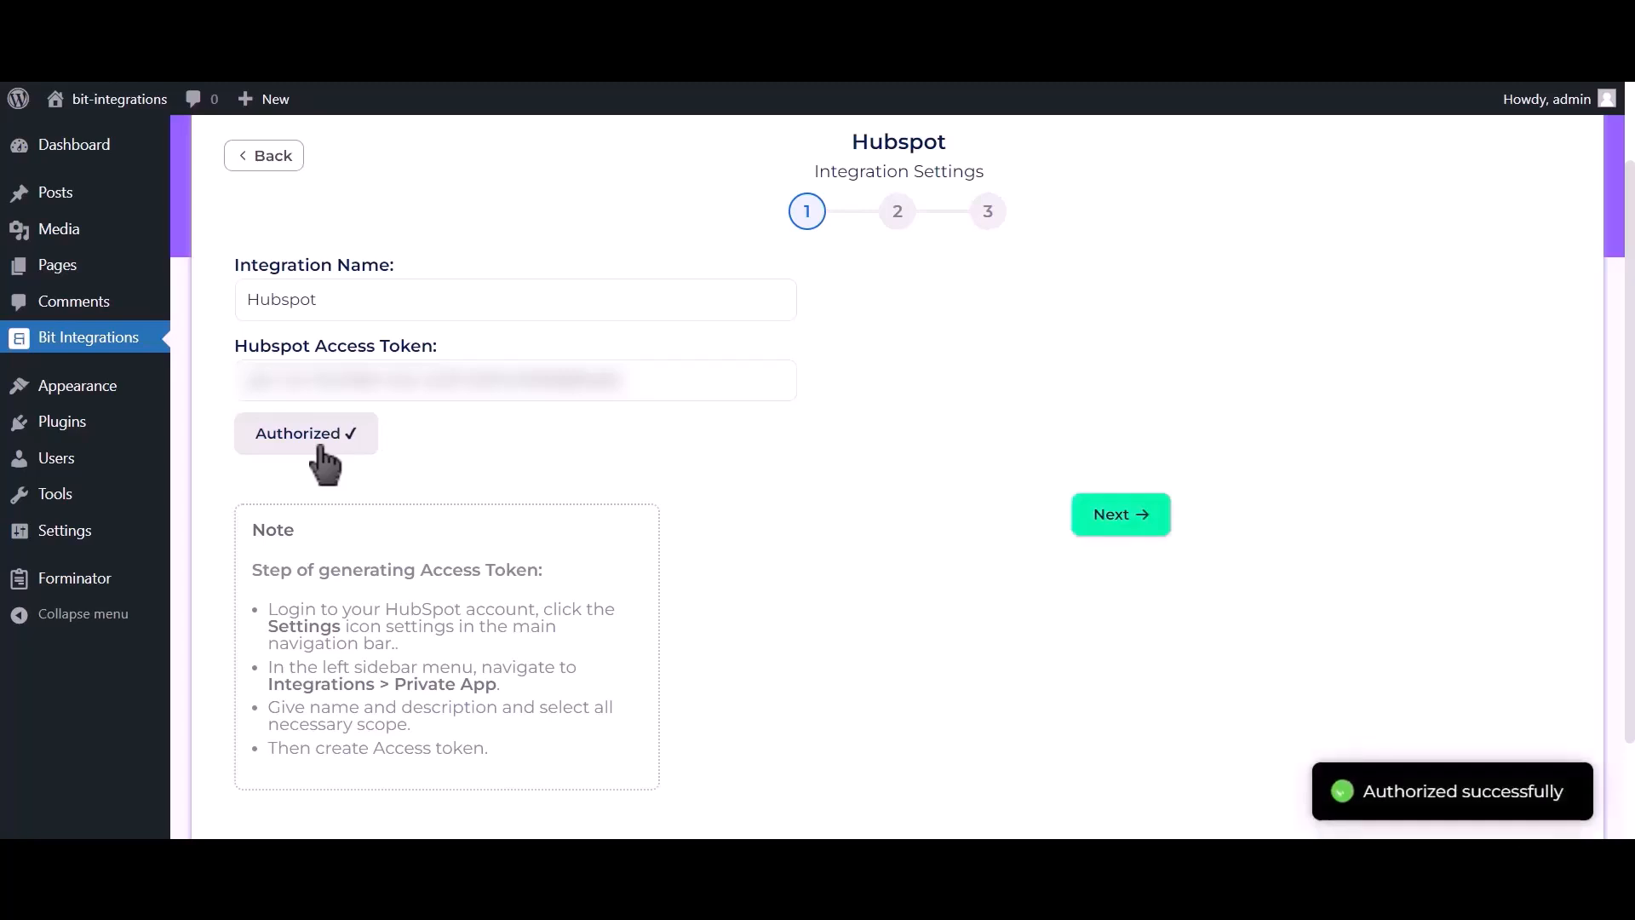
{"action": "left_click_drag", "start_coordinate": [1360, 791], "coordinate": [1579, 802]}
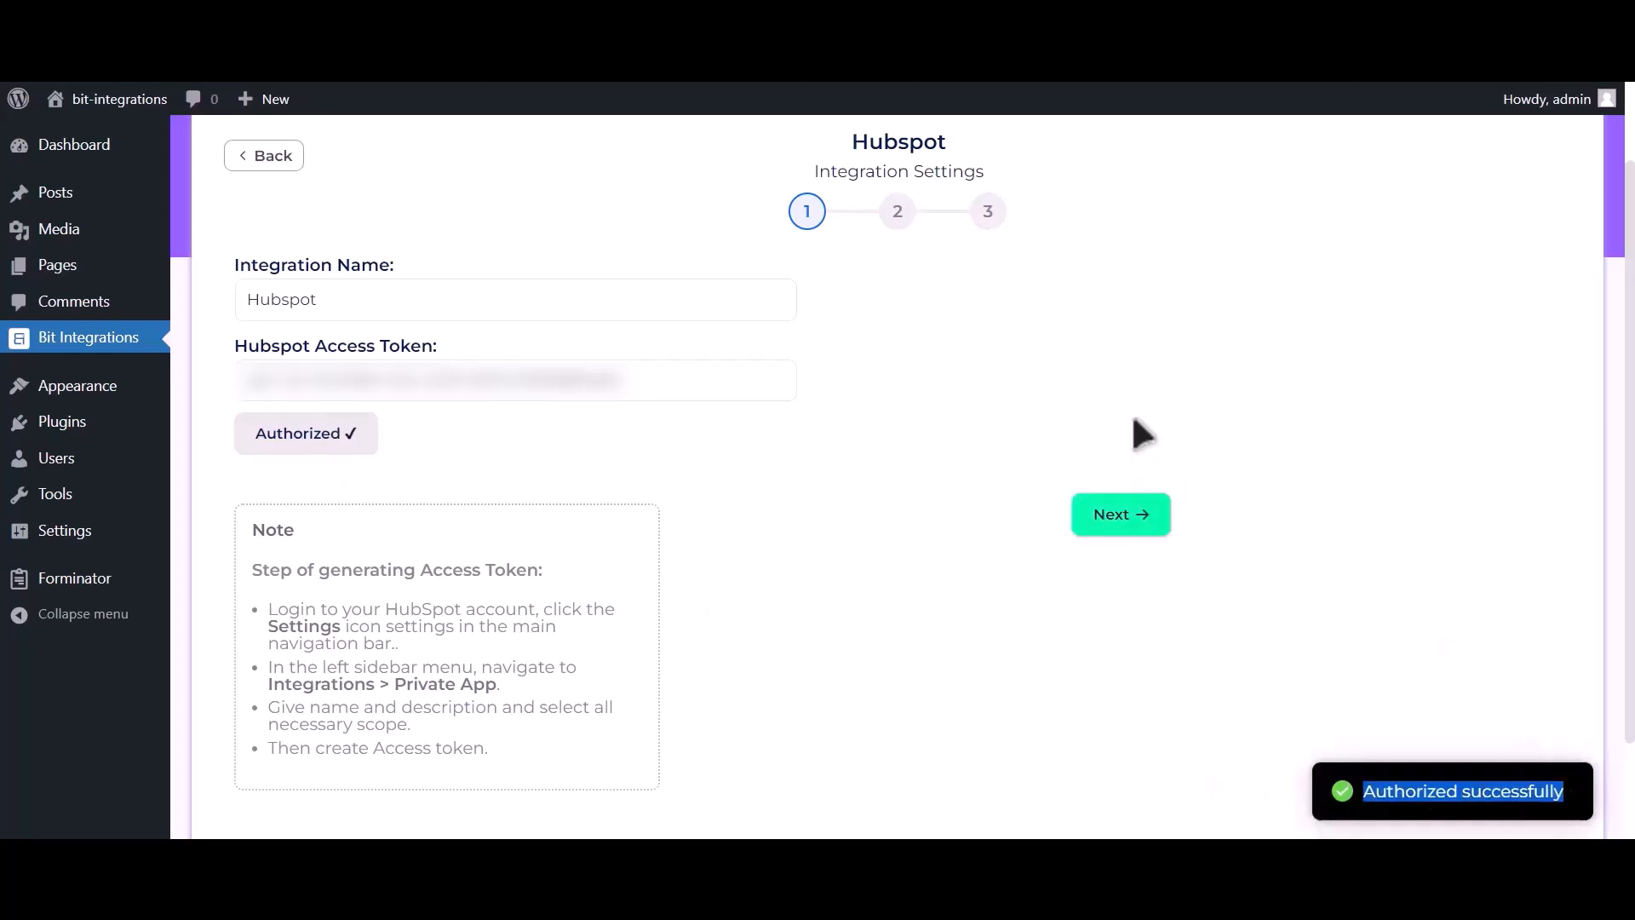
{"action": "left_click", "coordinate": [1138, 528]}
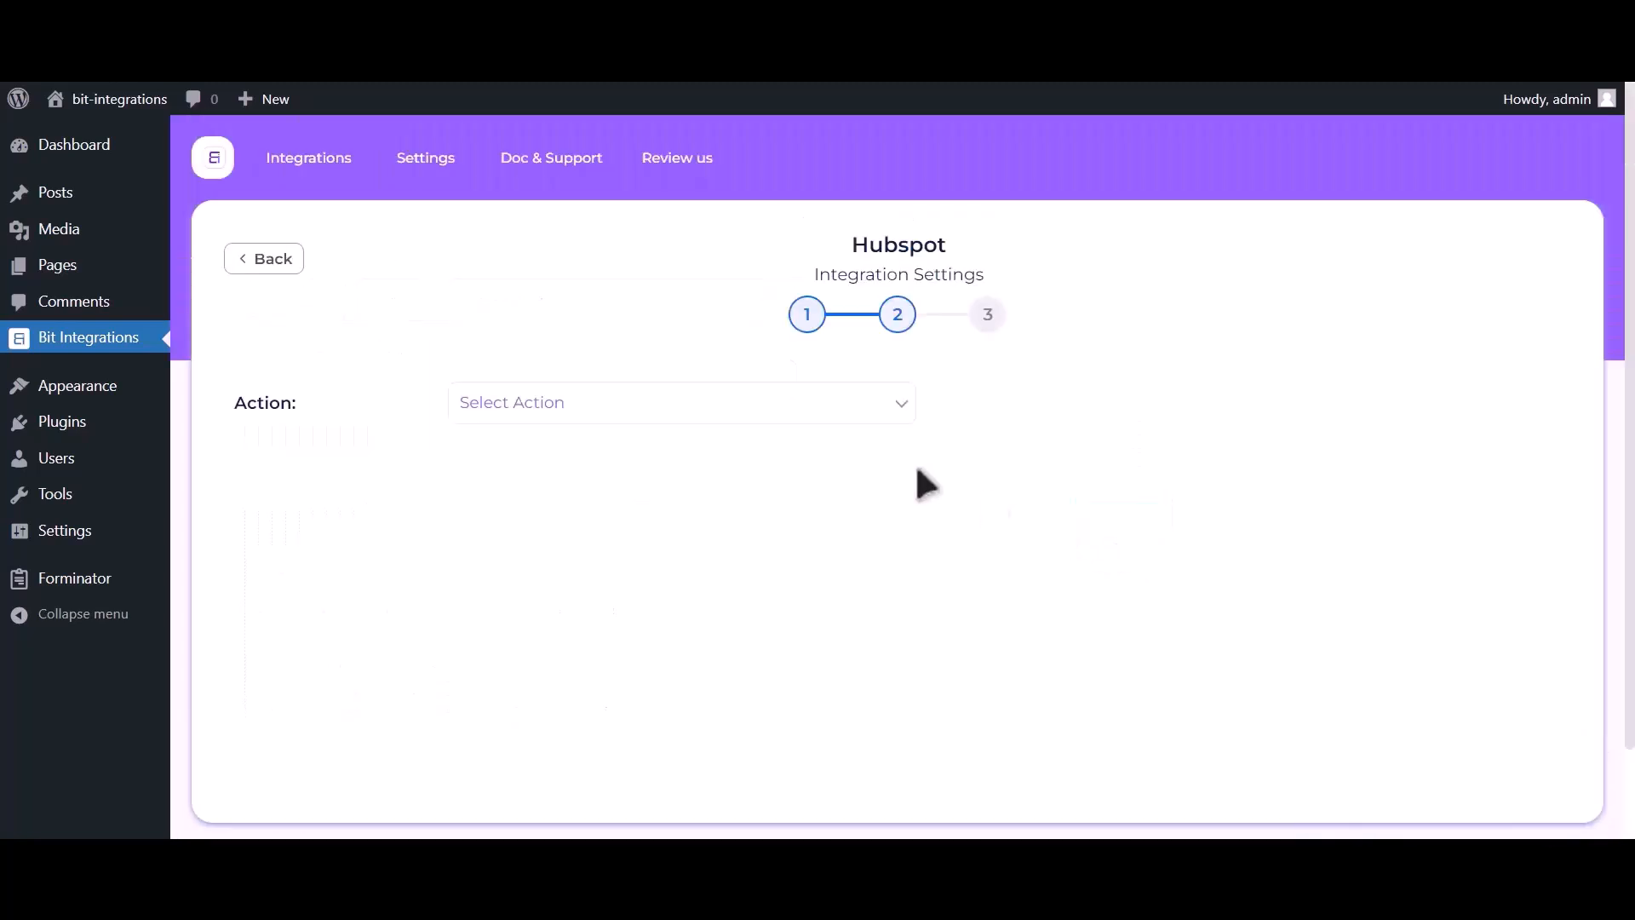
- Set the integration action to Create Contact and map the form field Email Address-1 to HubSpot's Email field
{"action": "left_click", "coordinate": [824, 414]}
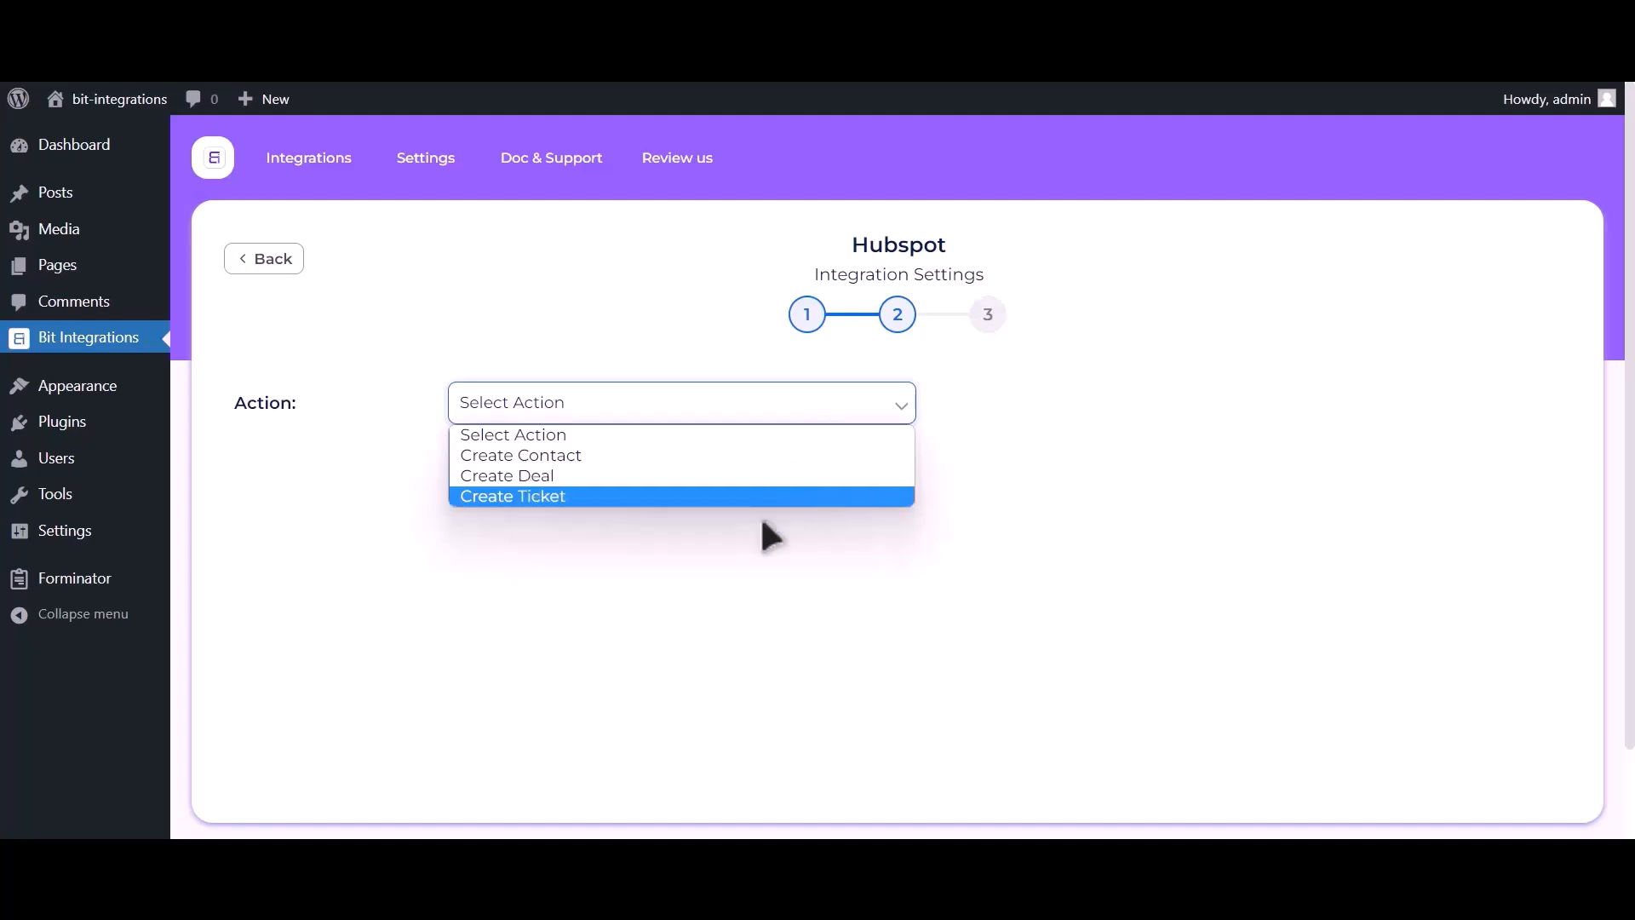
{"action": "left_click", "coordinate": [769, 454]}
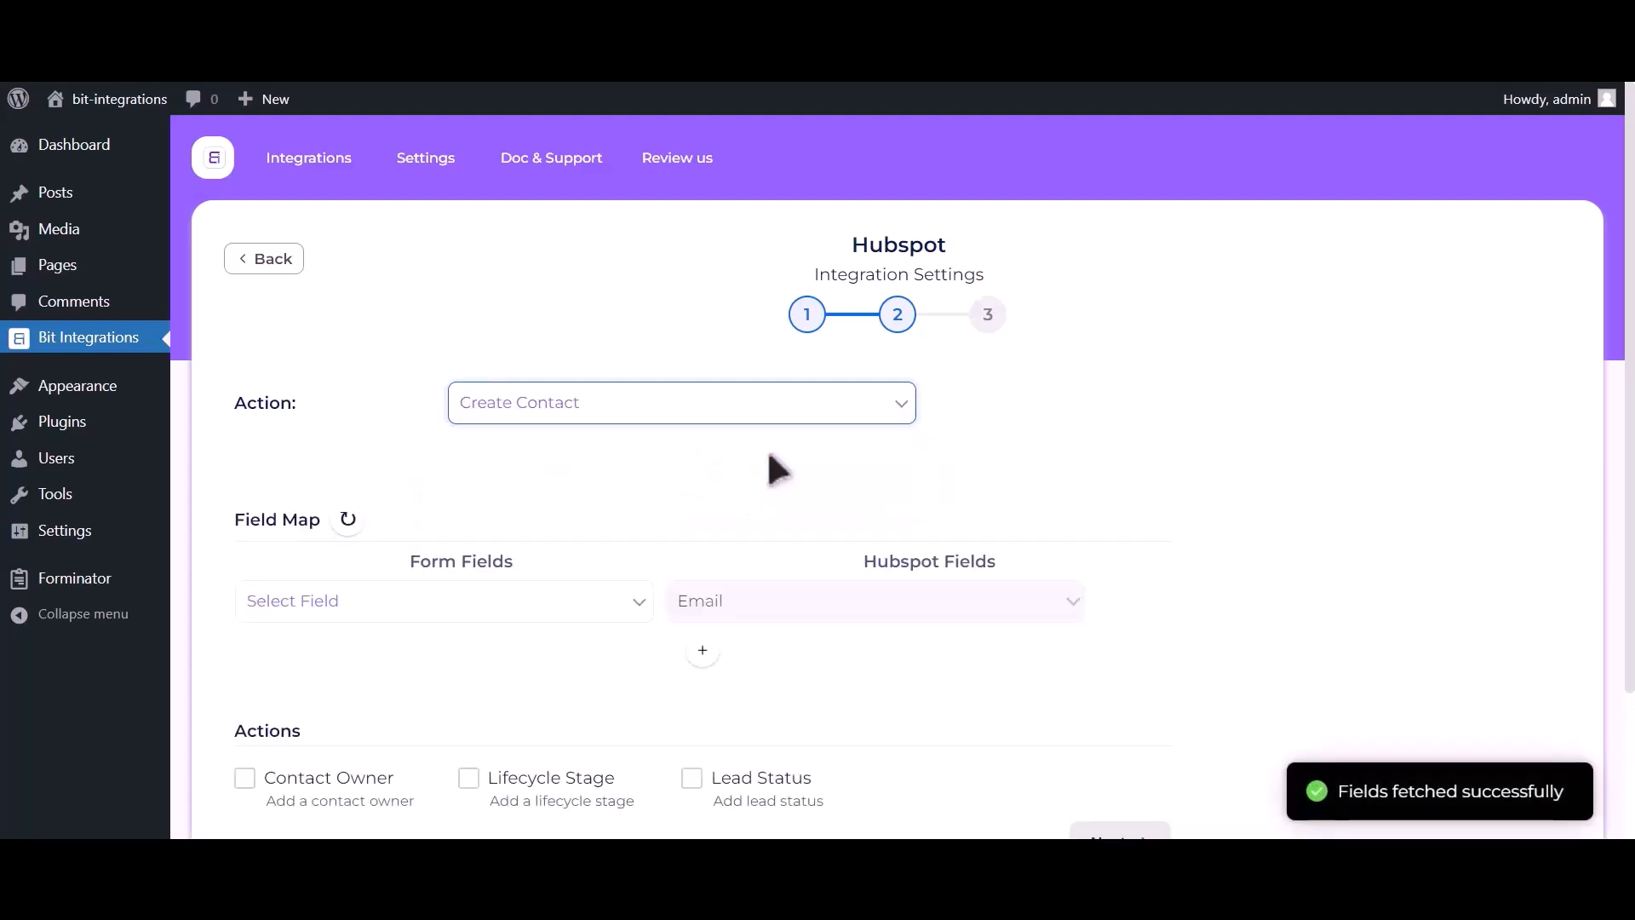
{"action": "left_click", "coordinate": [352, 609]}
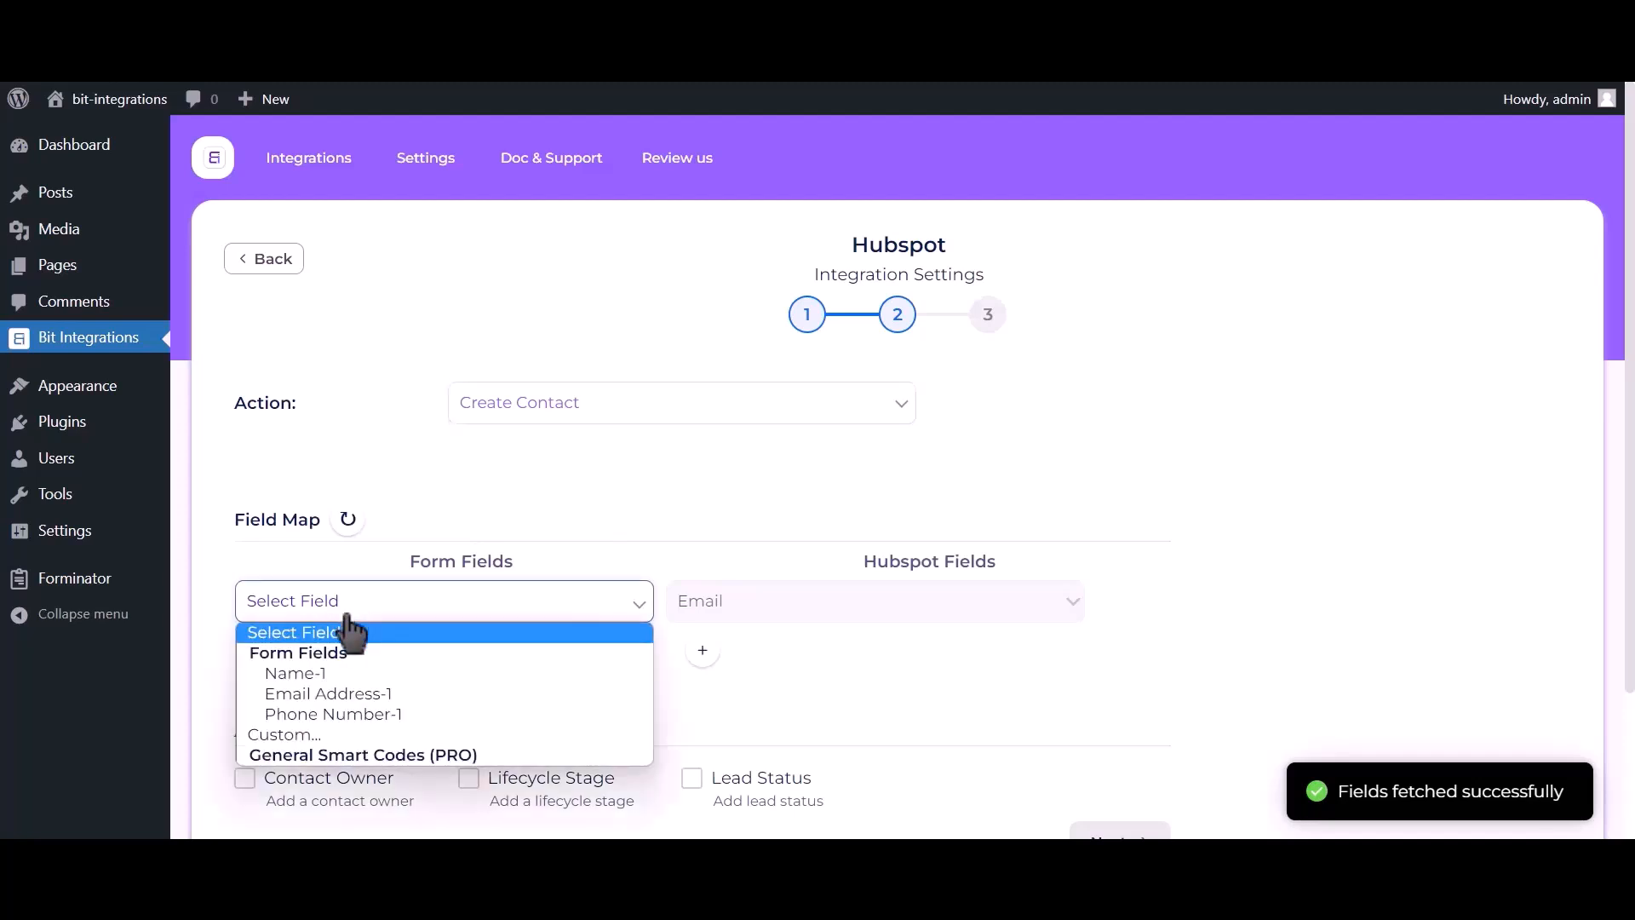
{"action": "left_click", "coordinate": [344, 691]}
- Add a field mapping from the form field Name-1 to HubSpot's First Name
{"action": "left_click", "coordinate": [703, 652]}
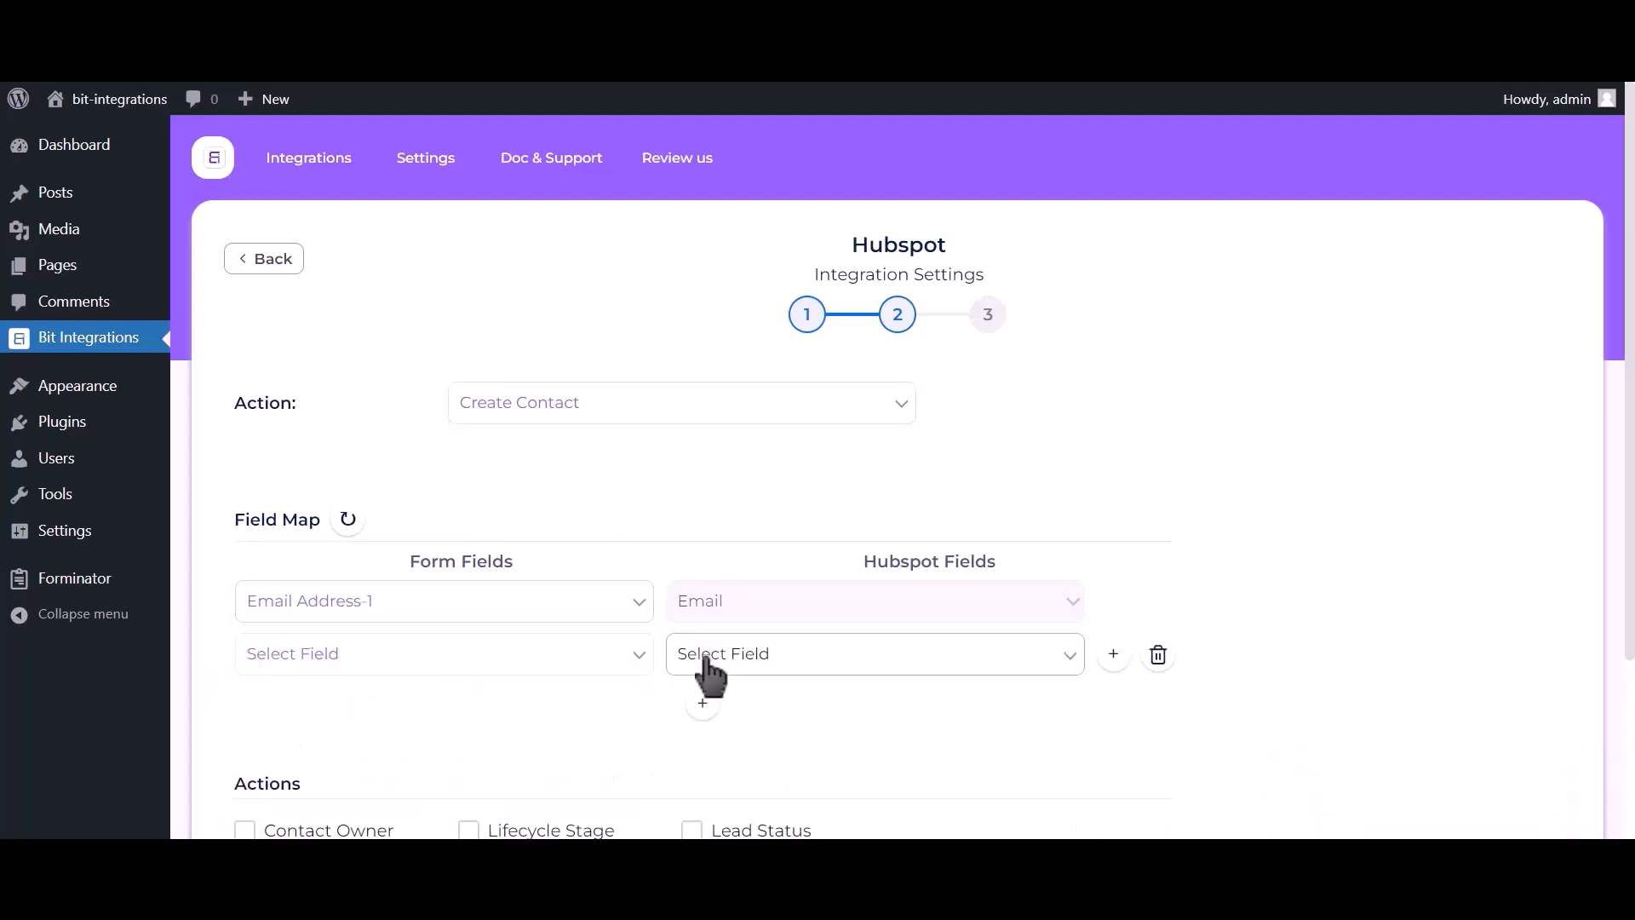
{"action": "left_click", "coordinate": [426, 668]}
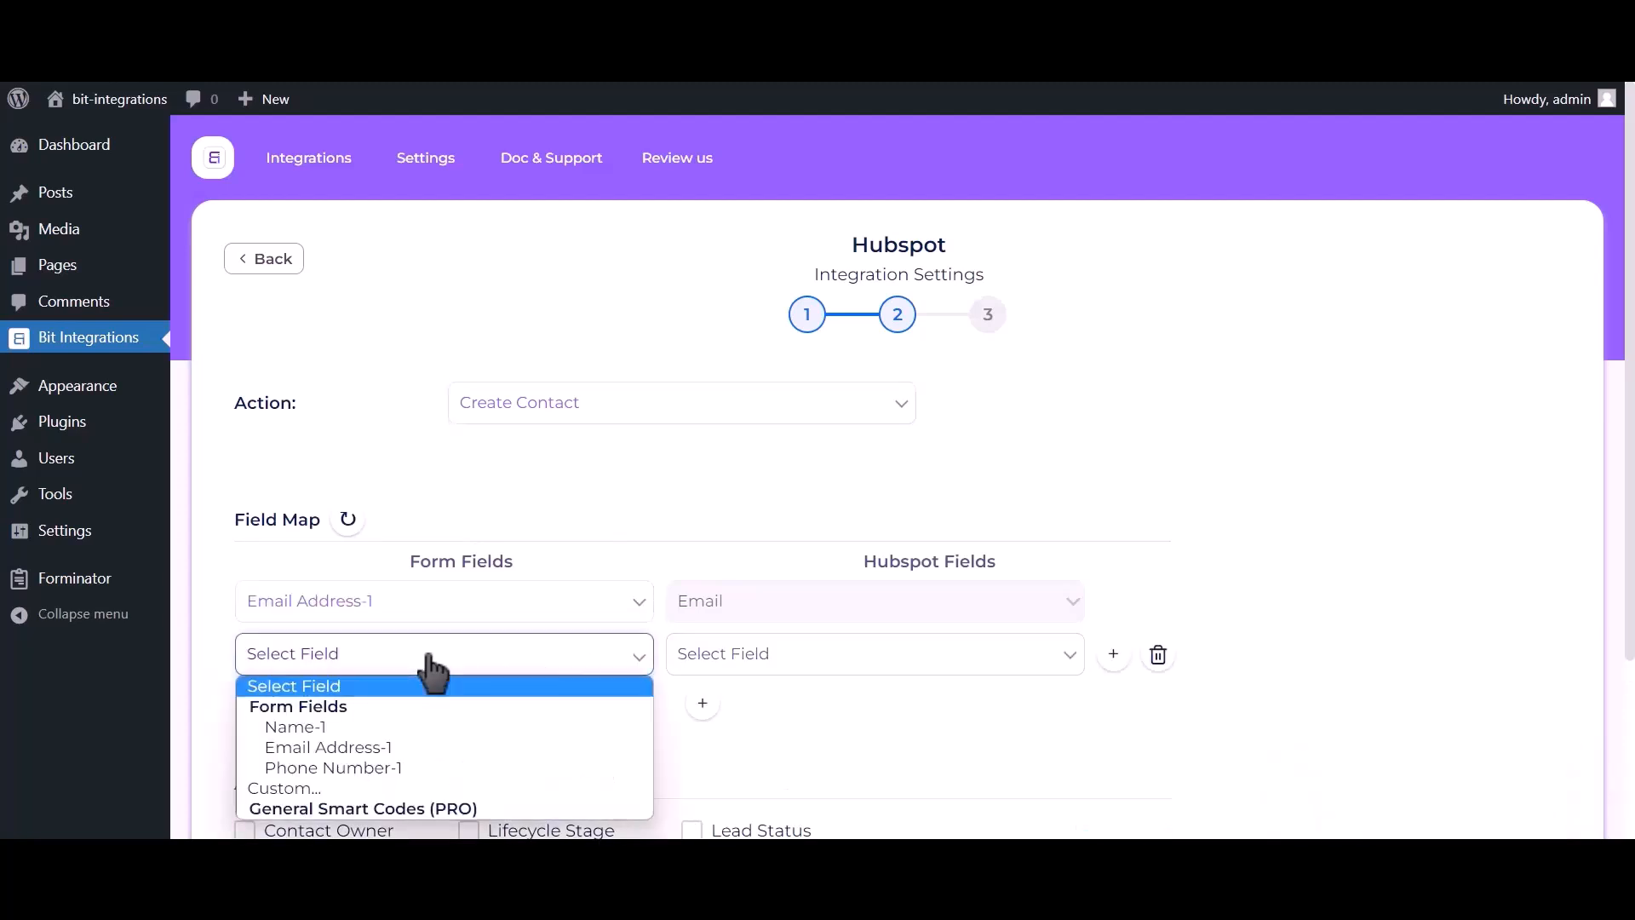
{"action": "left_click", "coordinate": [401, 730]}
{"action": "left_click", "coordinate": [857, 665]}
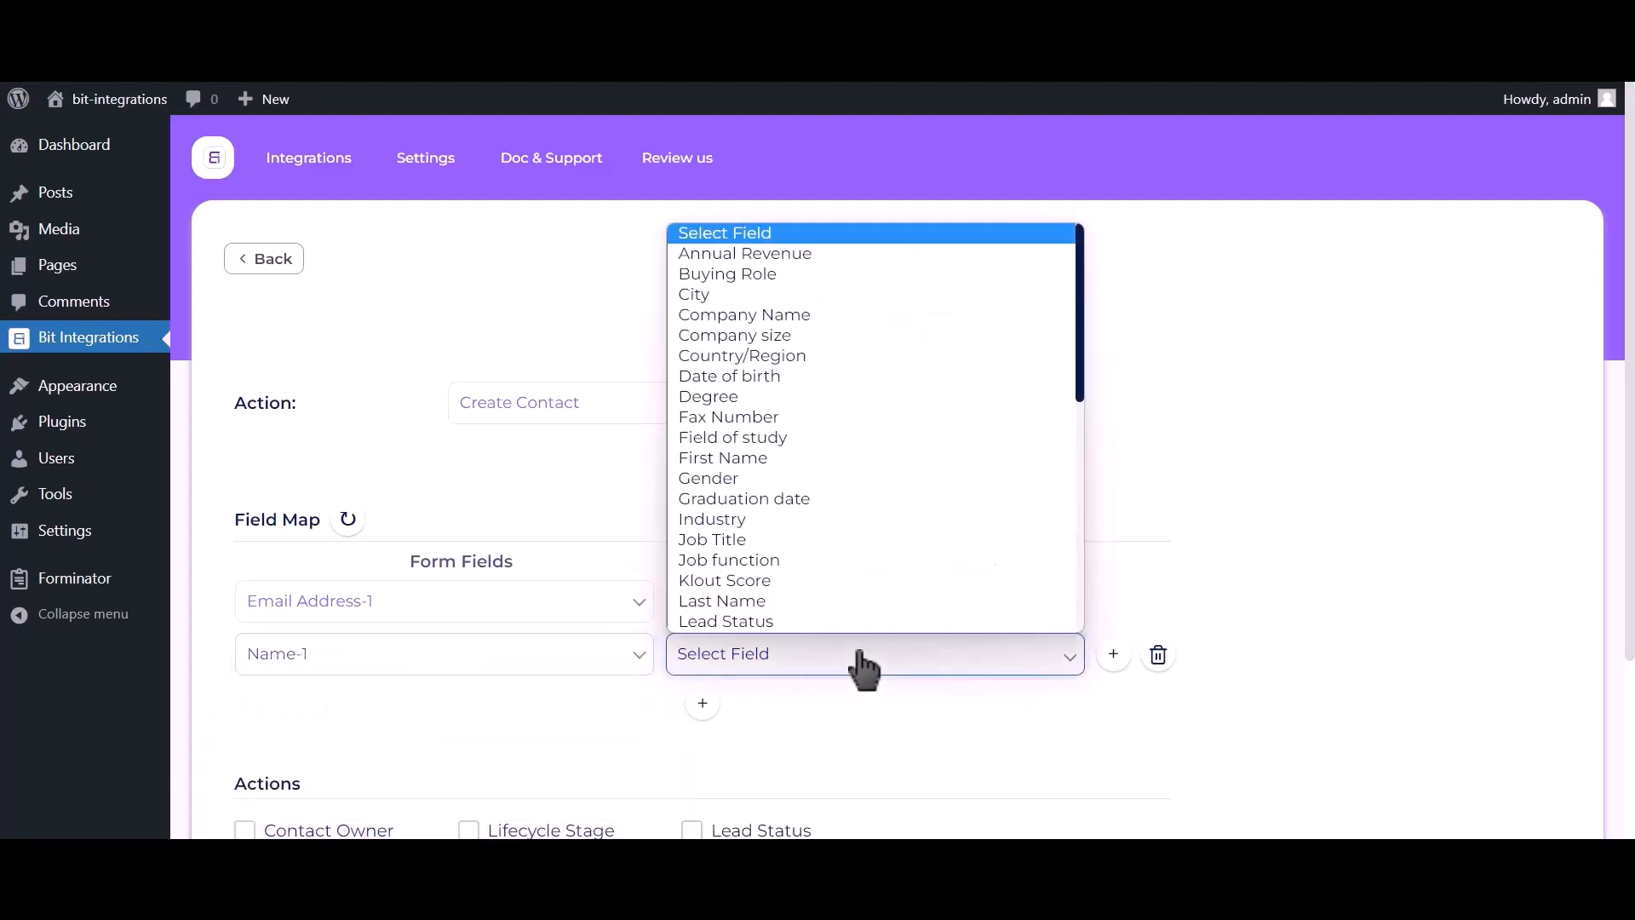
{"action": "left_click", "coordinate": [751, 453]}
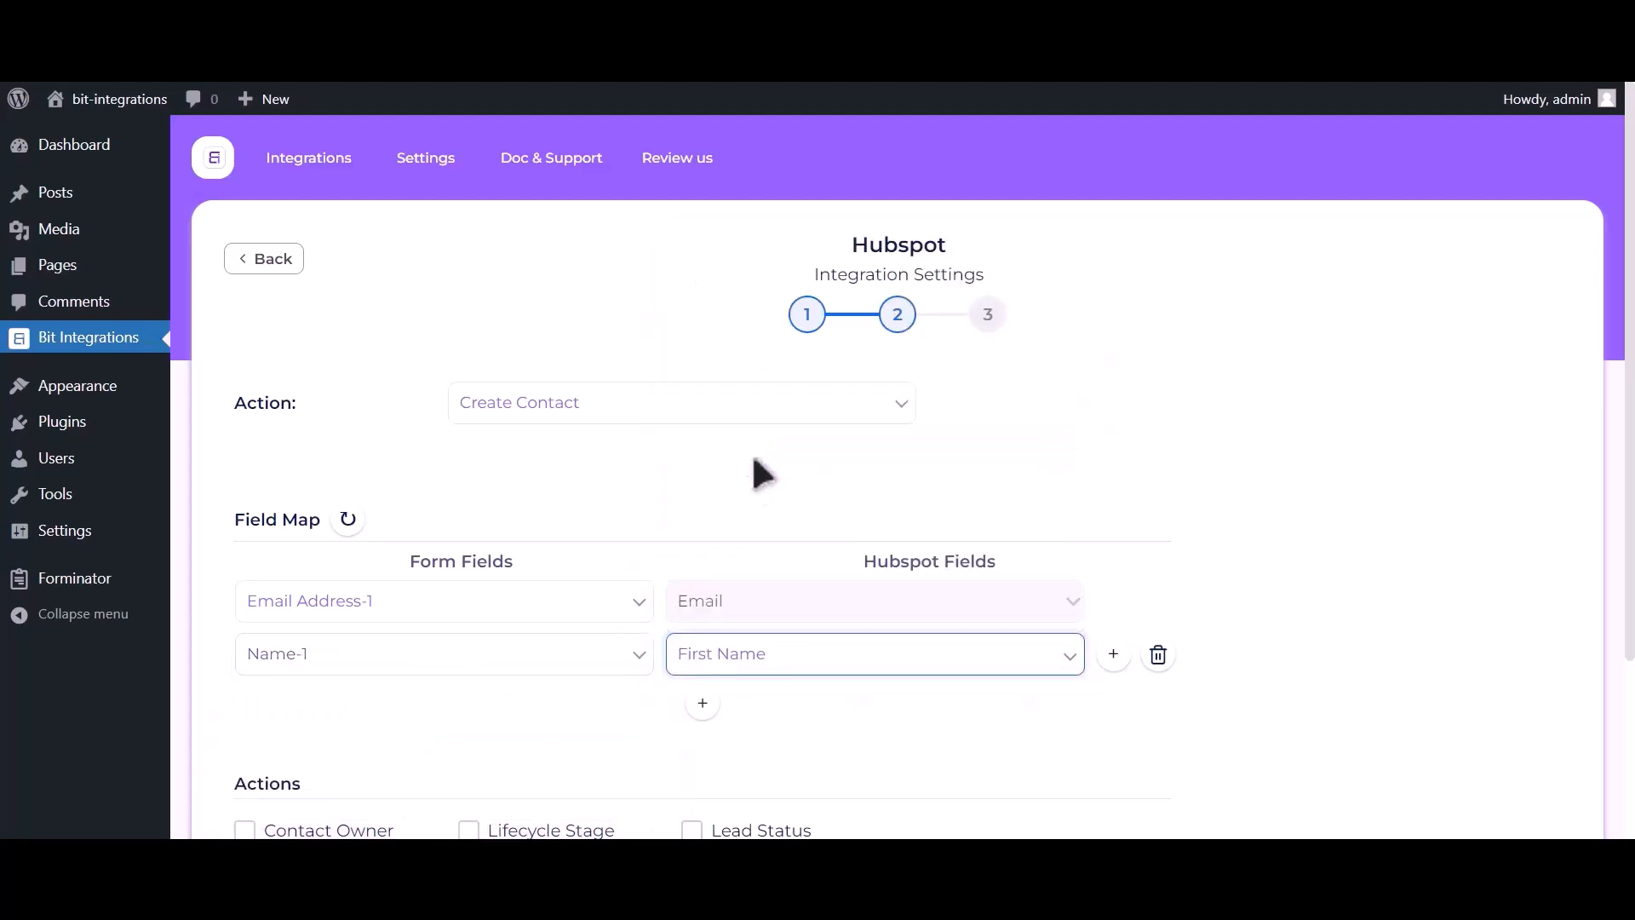
- Add a field mapping from the form field Phone Number-1 to HubSpot's Phone Number
{"action": "left_click", "coordinate": [703, 706]}
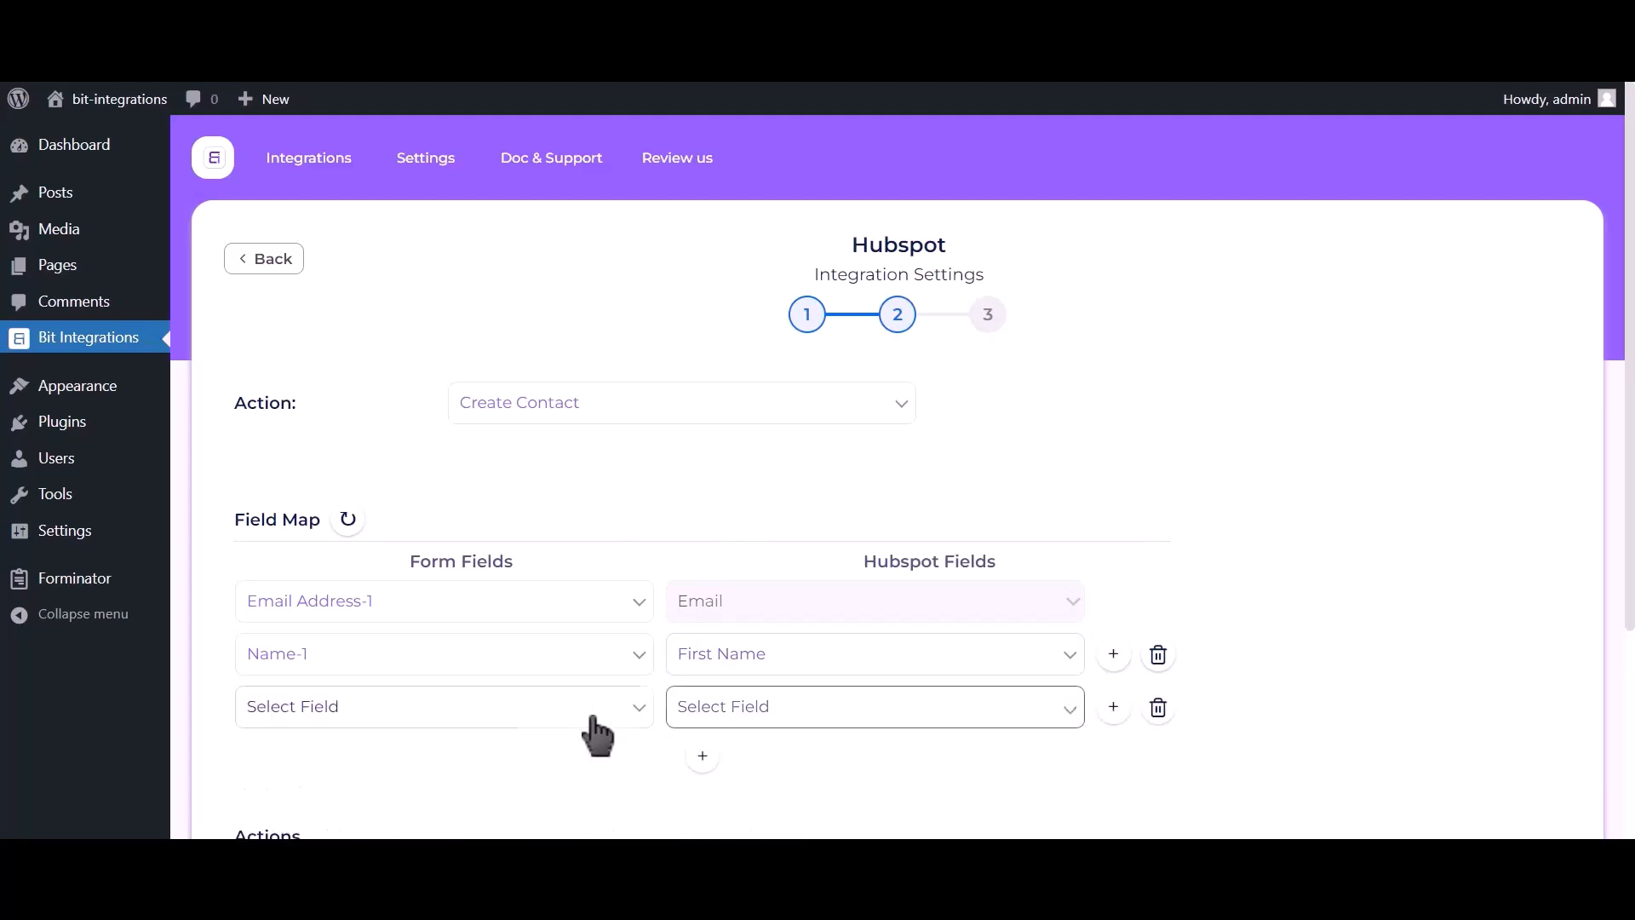
{"action": "left_click", "coordinate": [430, 711]}
{"action": "left_click", "coordinate": [400, 634]}
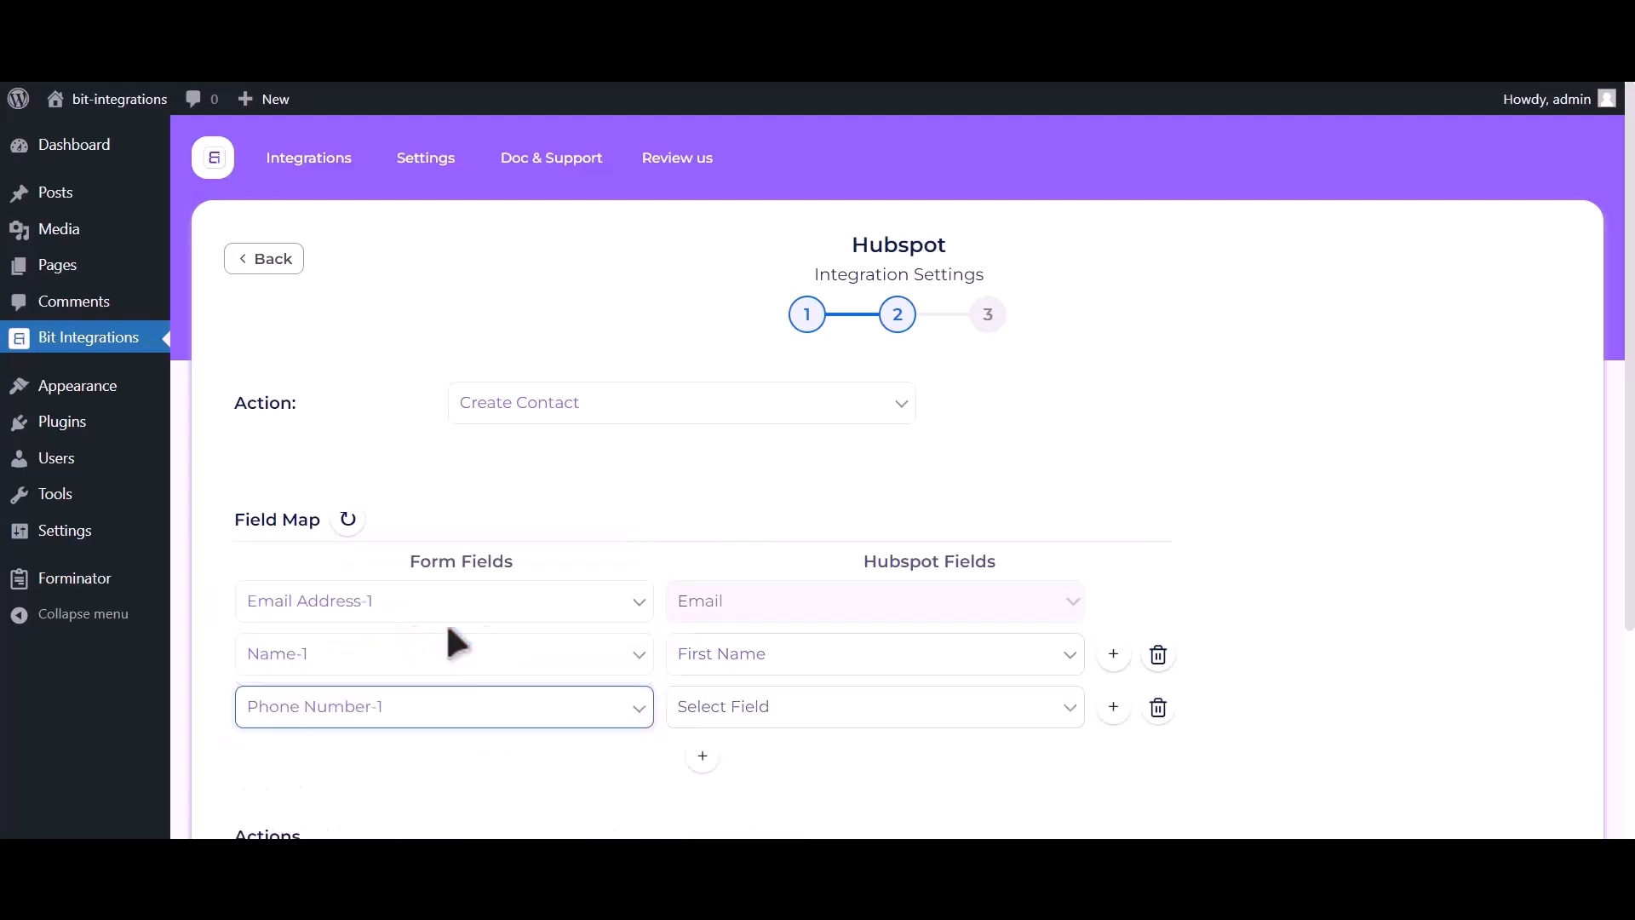
{"action": "left_click", "coordinate": [782, 715]}
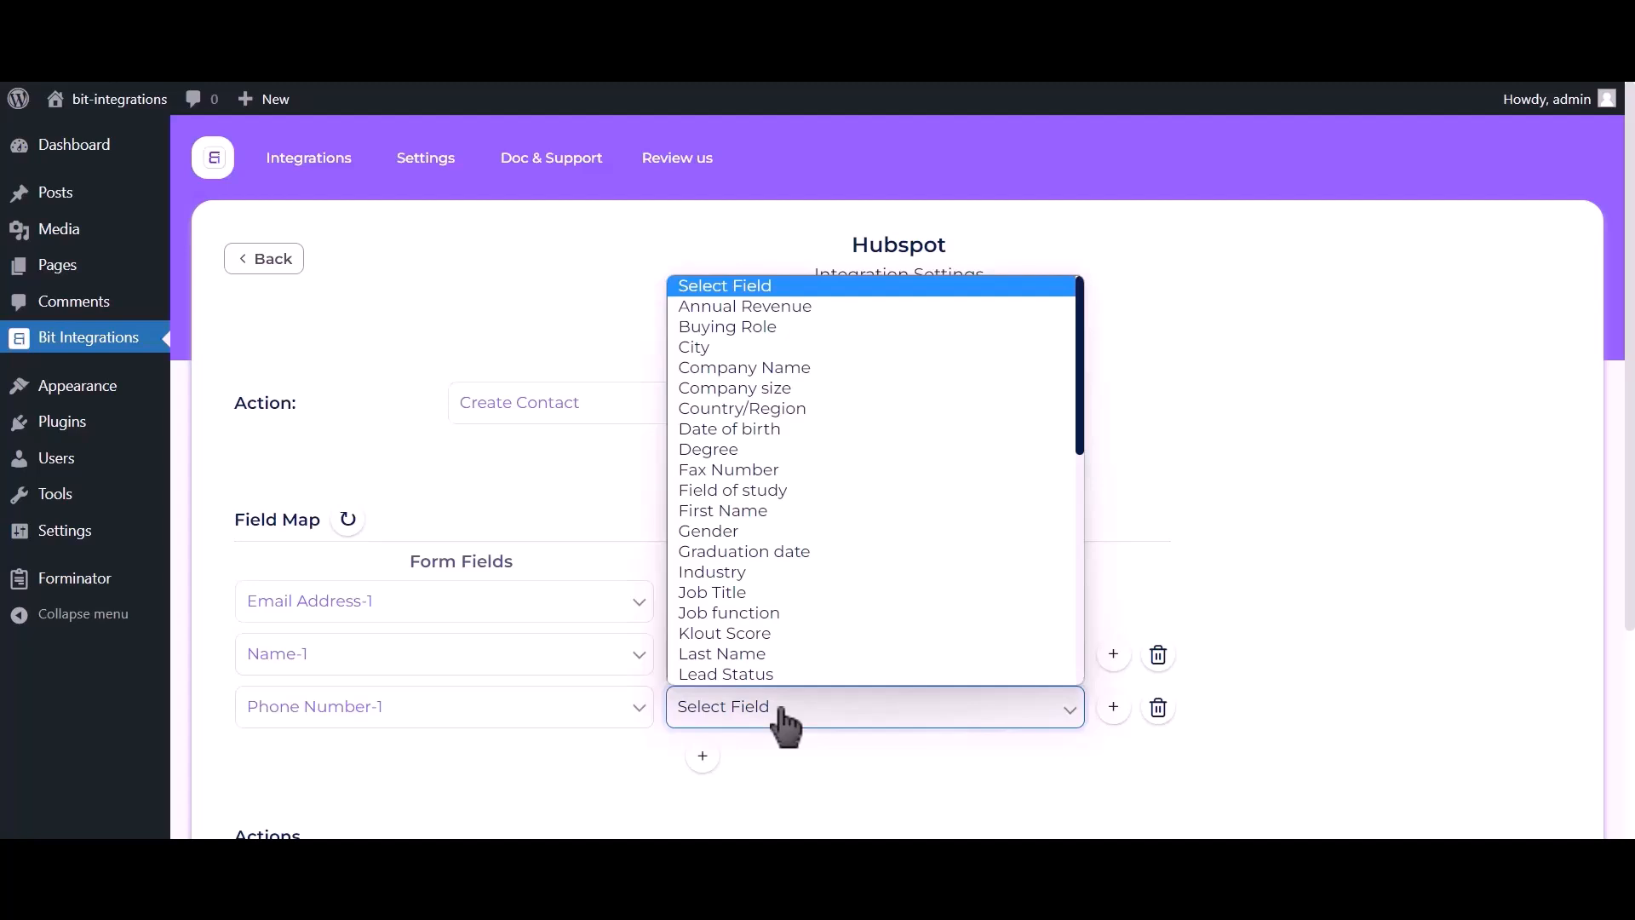
{"action": "key", "text": "p"}
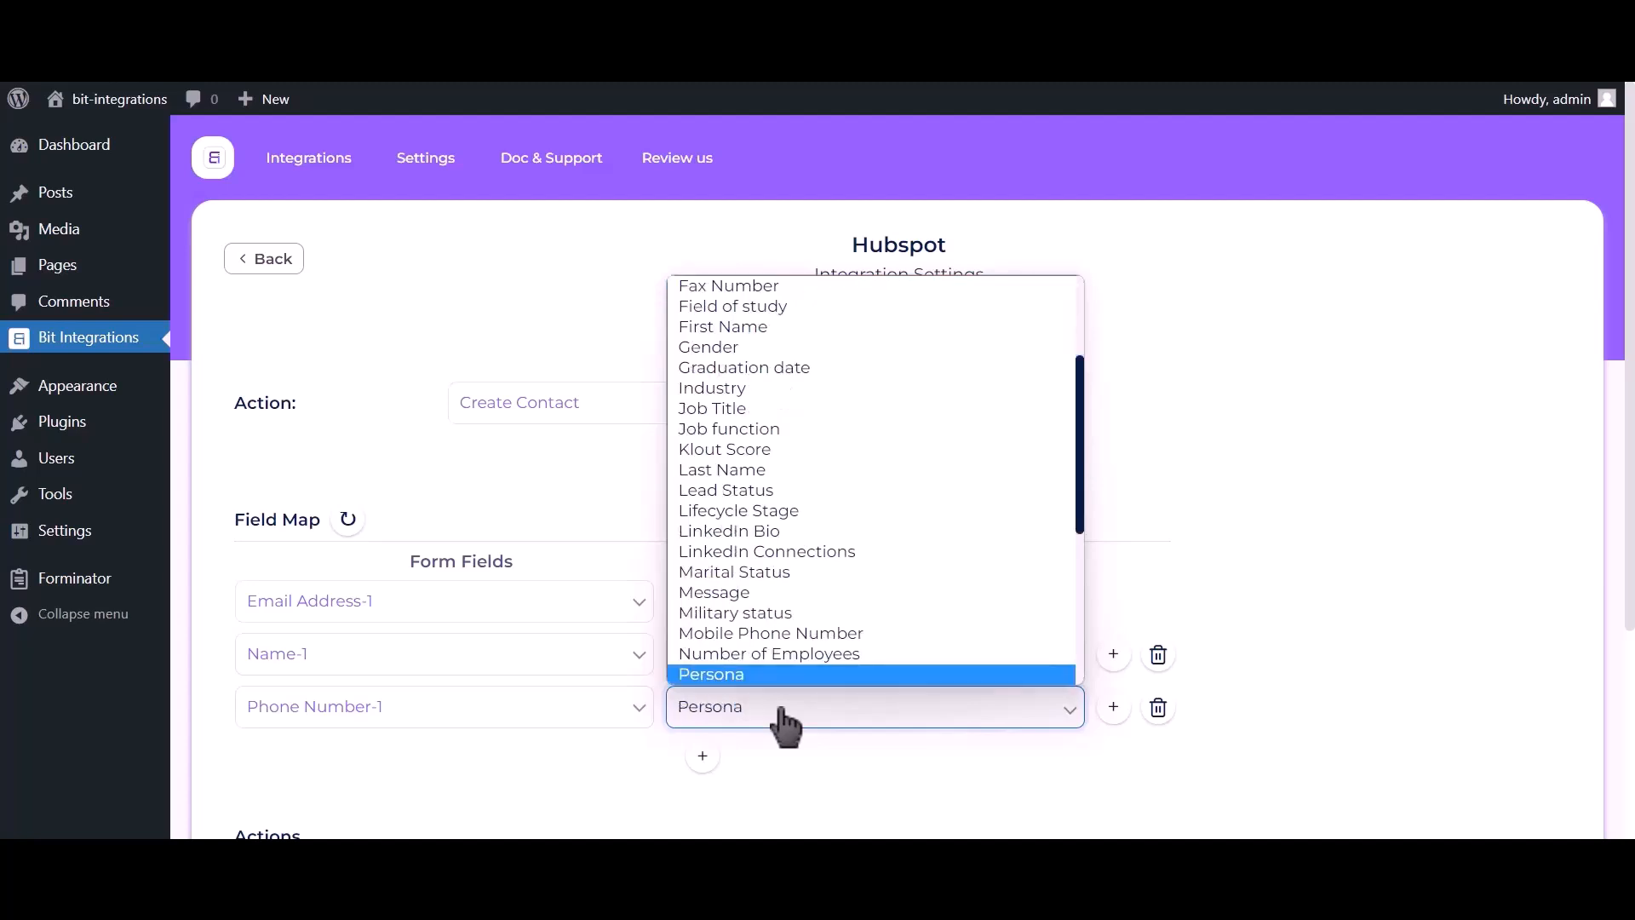
{"action": "key", "text": "h"}
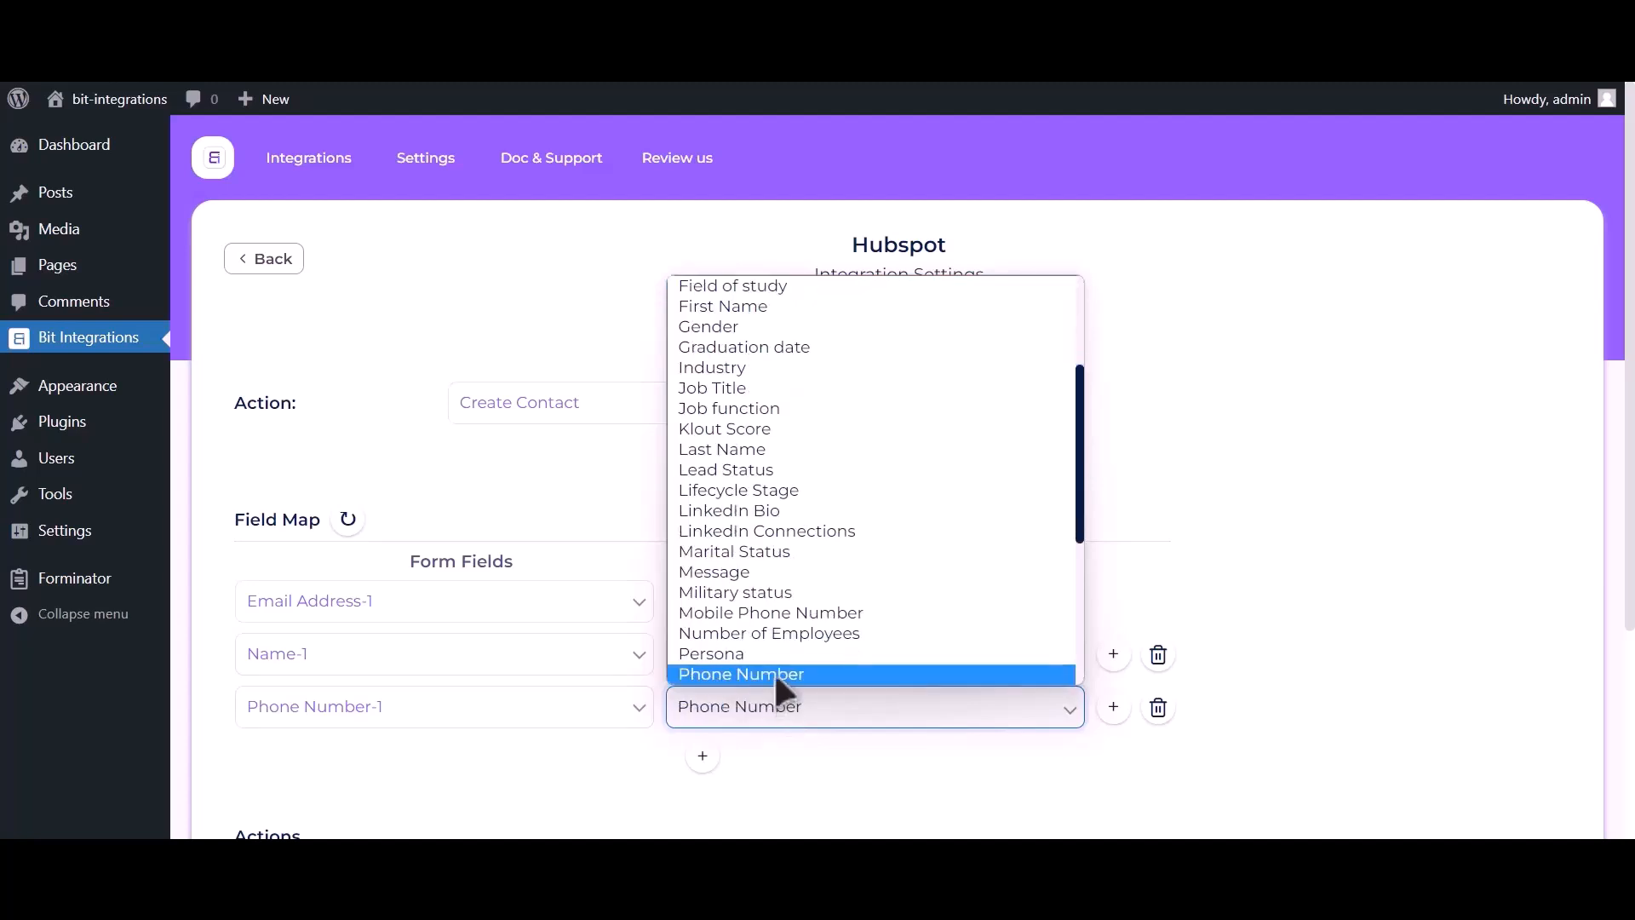
{"action": "left_click", "coordinate": [774, 671]}
- Leave the optional actions and conditional logic off, and finish and save the Hubspot integration
{"action": "scroll", "coordinate": [1320, 310], "scroll_direction": "down", "scroll_amount": 3}
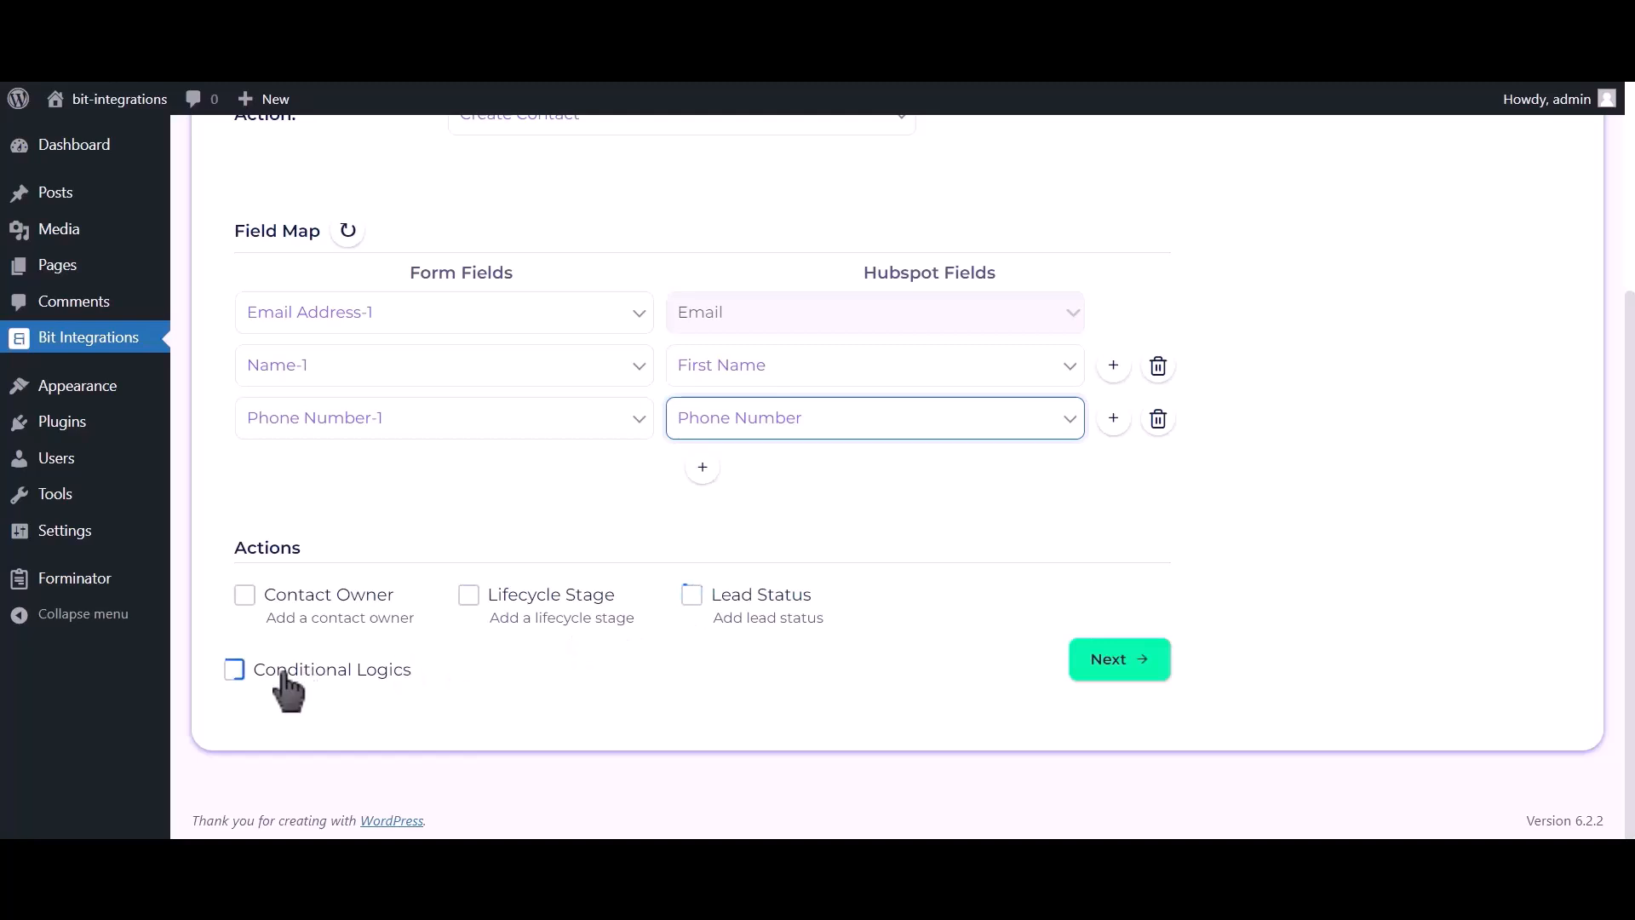
{"action": "left_click", "coordinate": [1123, 659]}
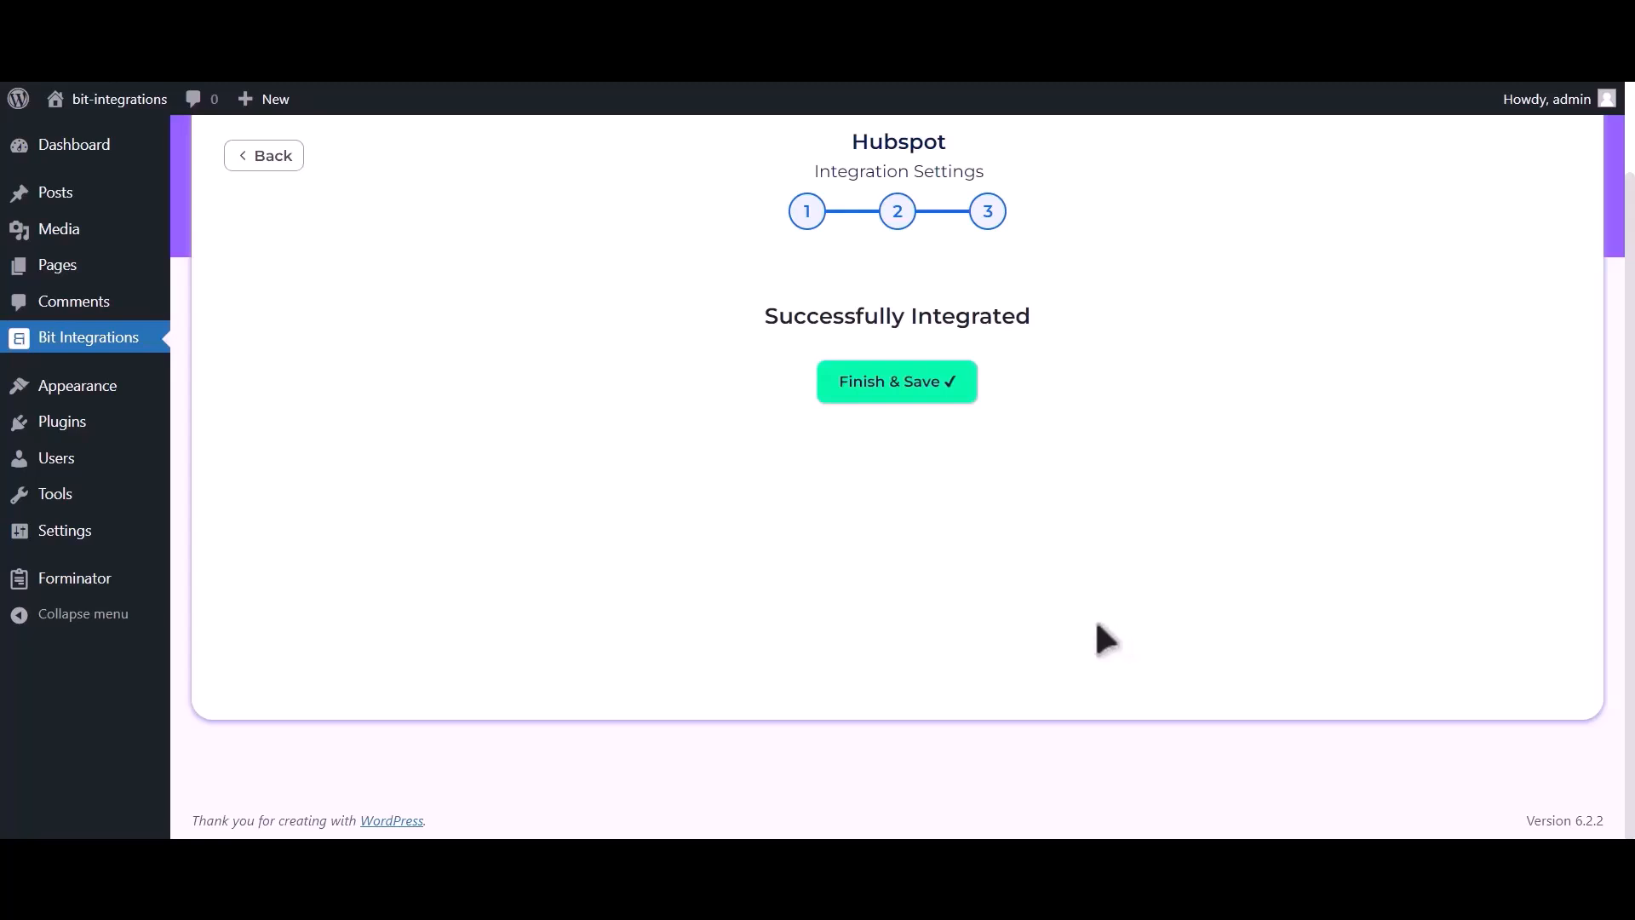
{"action": "left_click", "coordinate": [924, 387]}
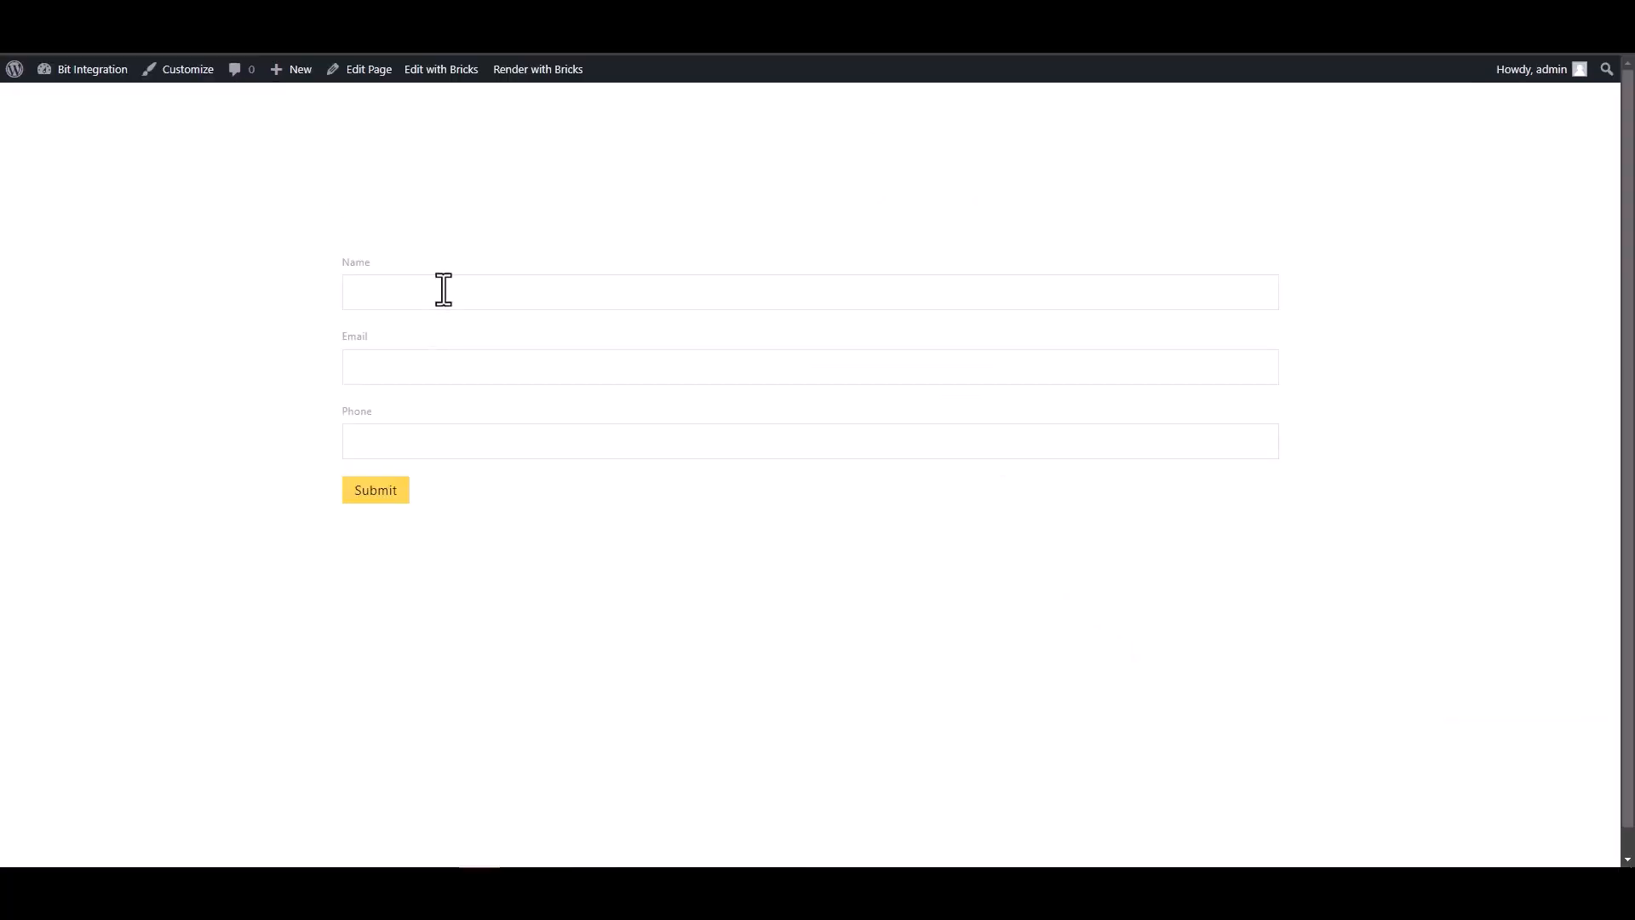
- Enter "Bit Integrations" as the name in the test form on the website page
{"action": "left_click", "coordinate": [444, 290]}
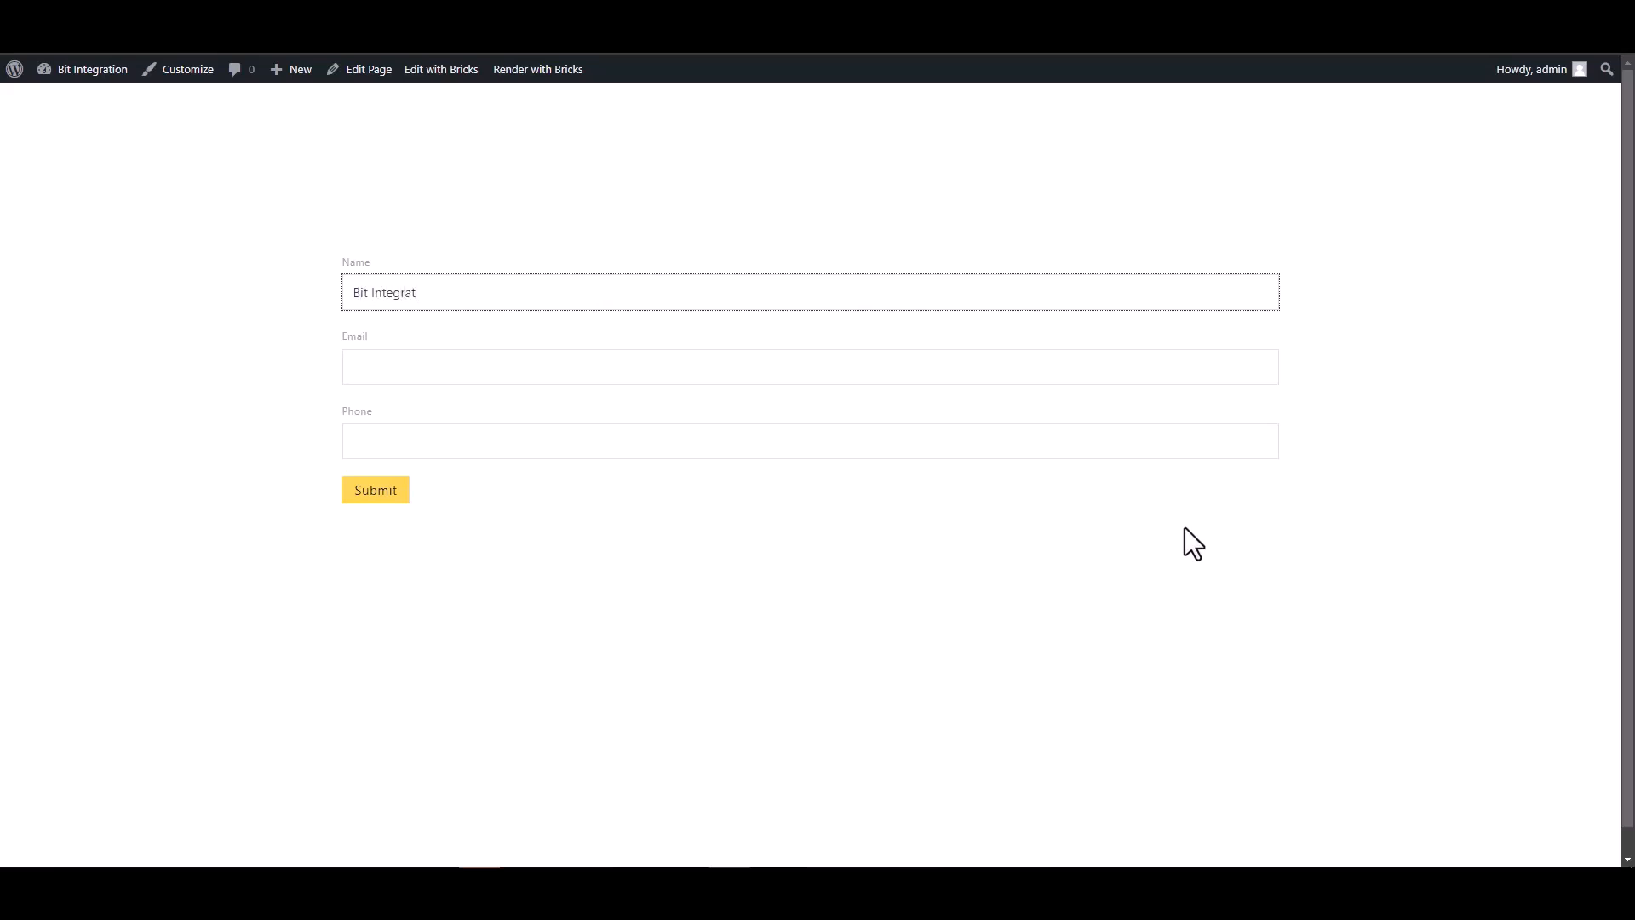
{"action": "type", "text": "Bit Integration"}
{"action": "left_click", "coordinate": [1248, 367]}
{"action": "left_click", "coordinate": [628, 286]}
{"action": "type", "text": "s"}
- Fill in the contact's e-mail and phone number in the test form and submit it
{"action": "left_click", "coordinate": [661, 374]}
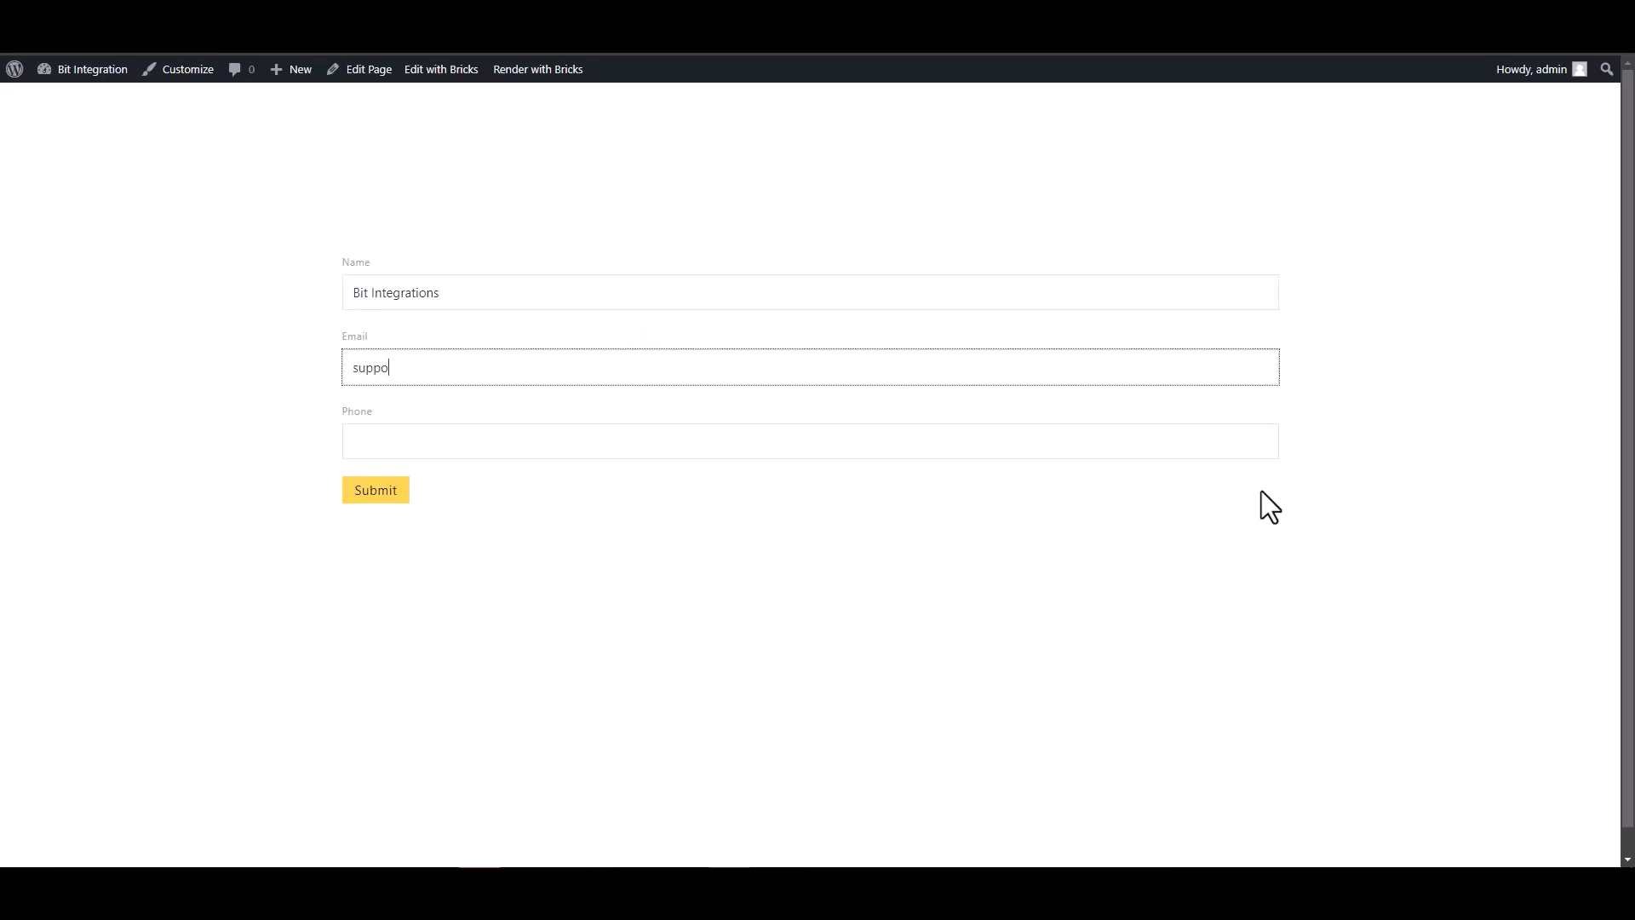
{"action": "type", "text": "apps.pro"}
{"action": "left_click", "coordinate": [1201, 434]}
{"action": "type", "text": "444555666"}
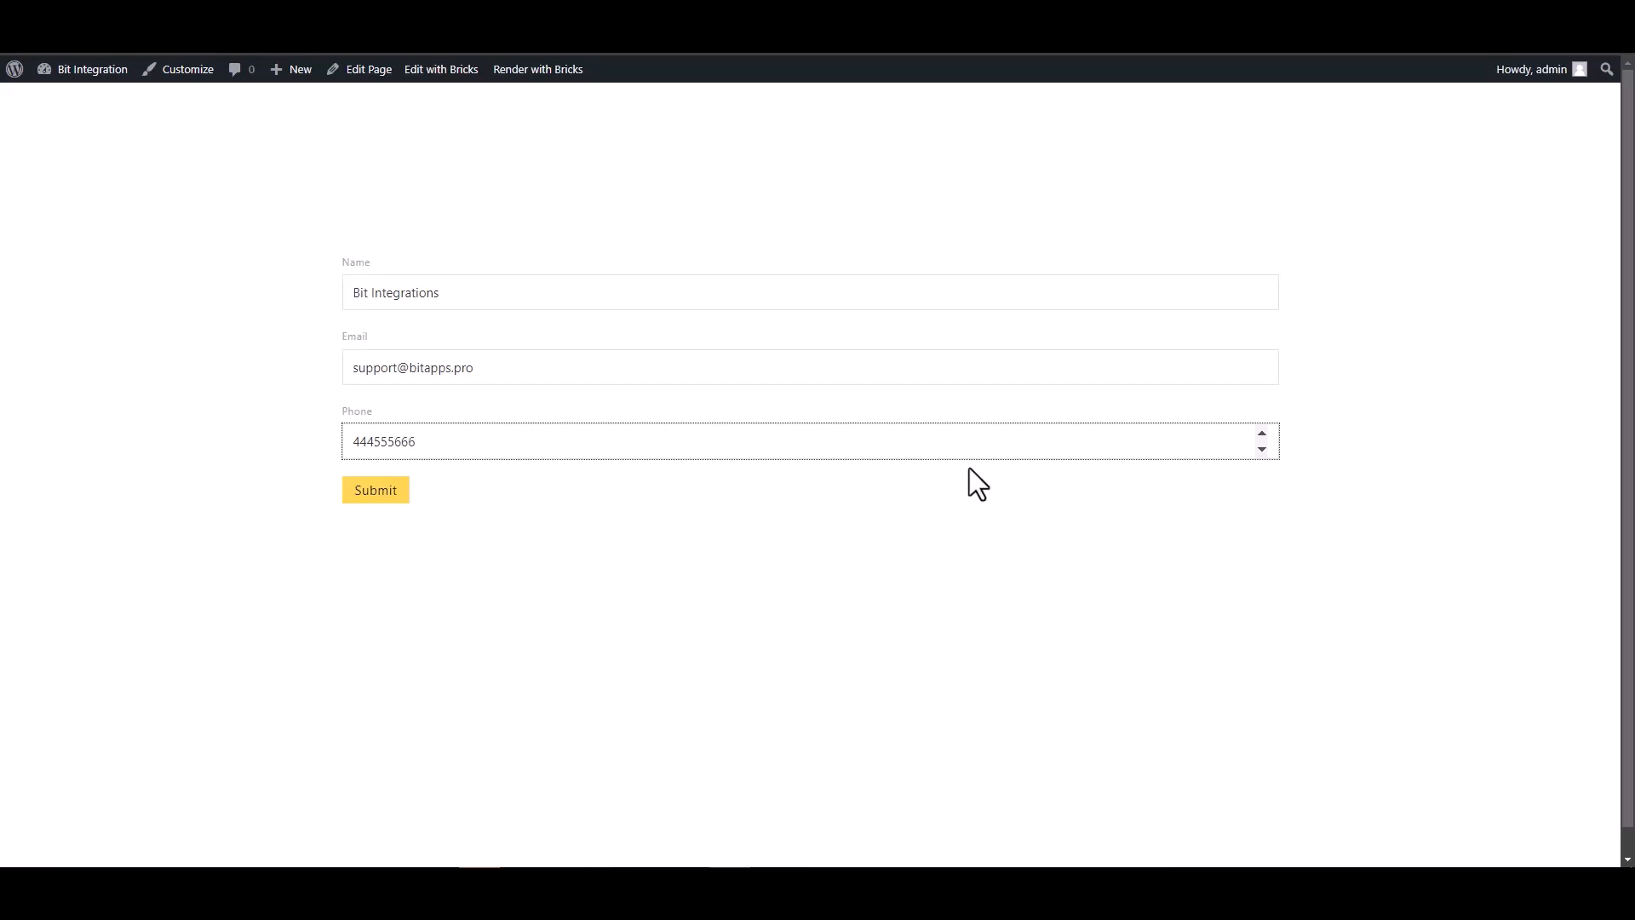
{"action": "left_click", "coordinate": [377, 492]}
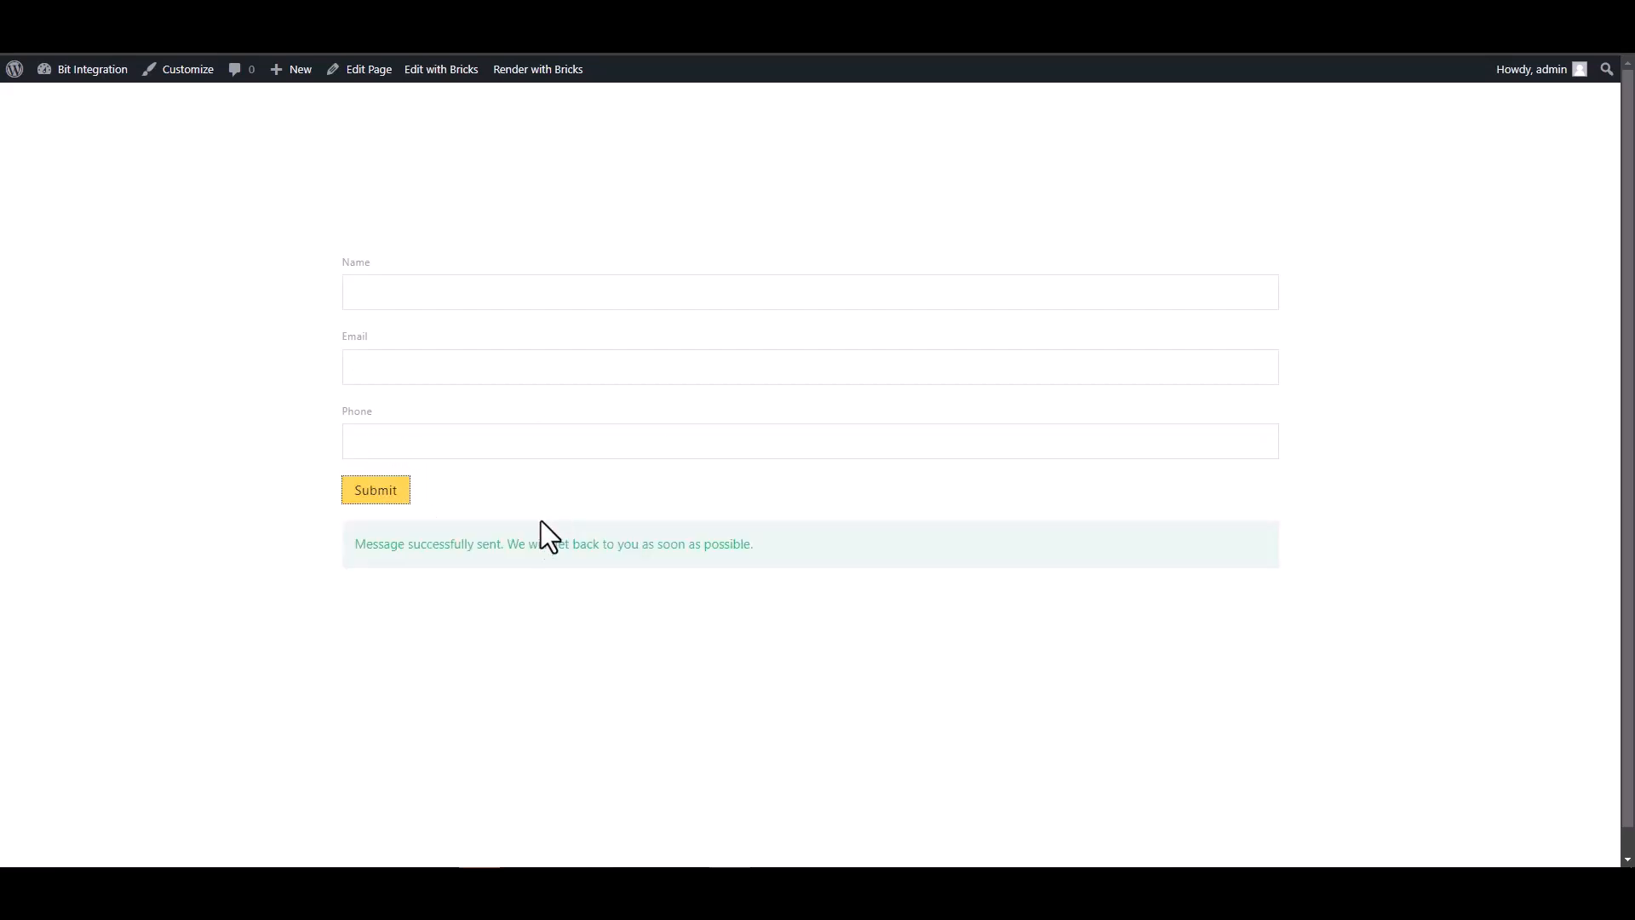
{"action": "left_click_drag", "start_coordinate": [356, 551], "coordinate": [533, 555]}
{"action": "left_click", "coordinate": [531, 584]}
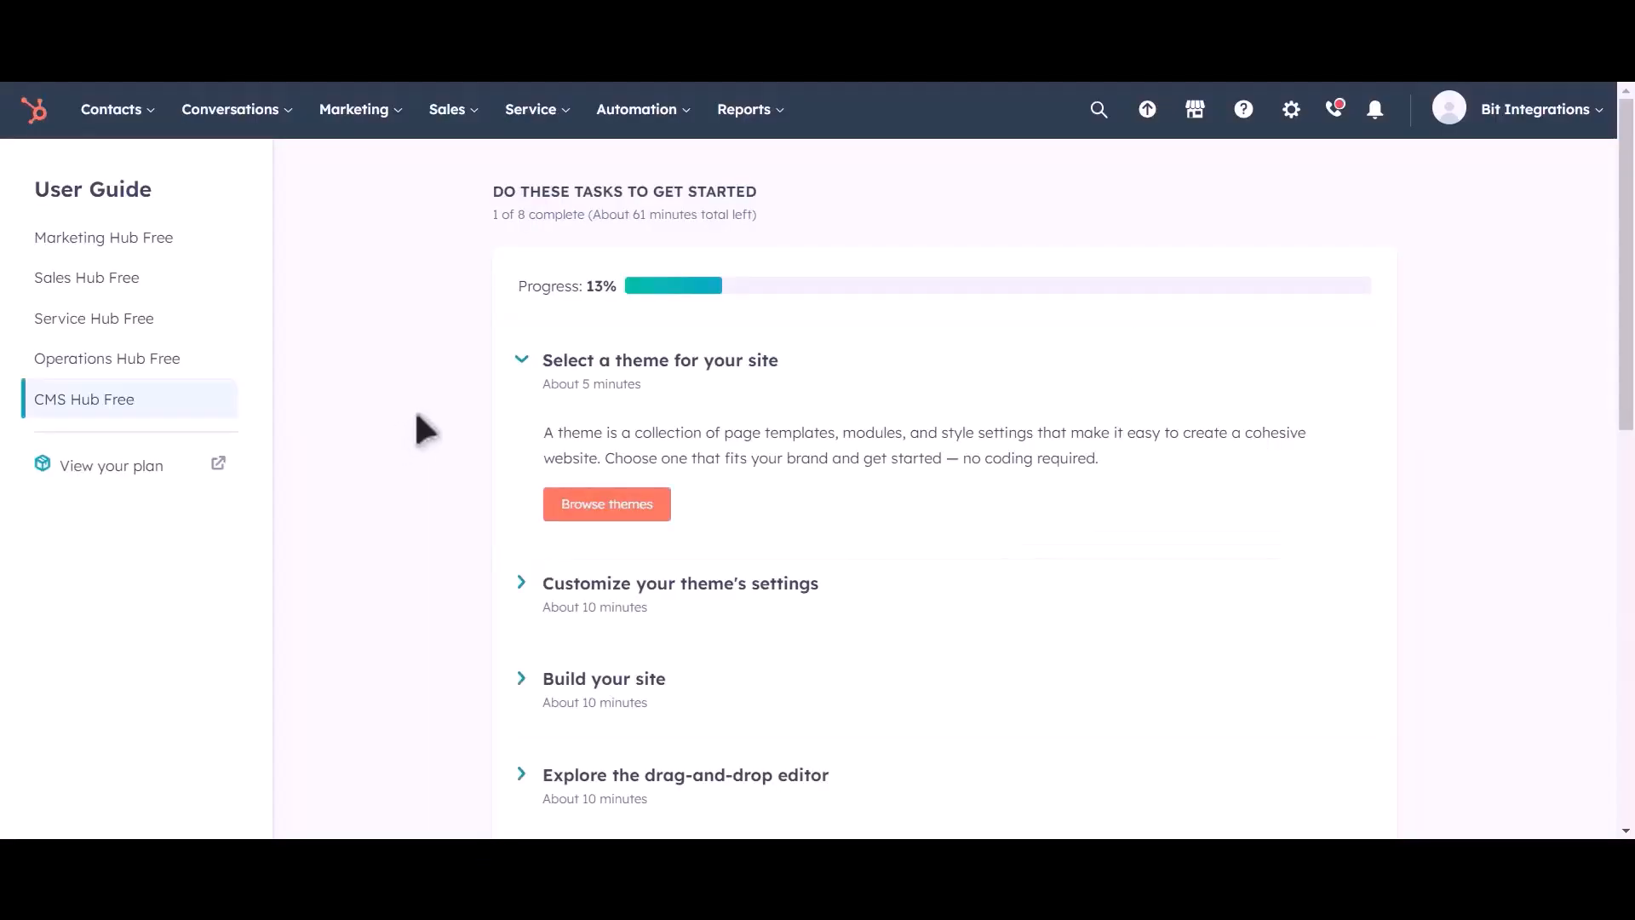
- Switch to HubSpot, open the contacts list, and preview the Bit Integrations contact record
{"action": "mouse_move", "coordinate": [138, 119]}
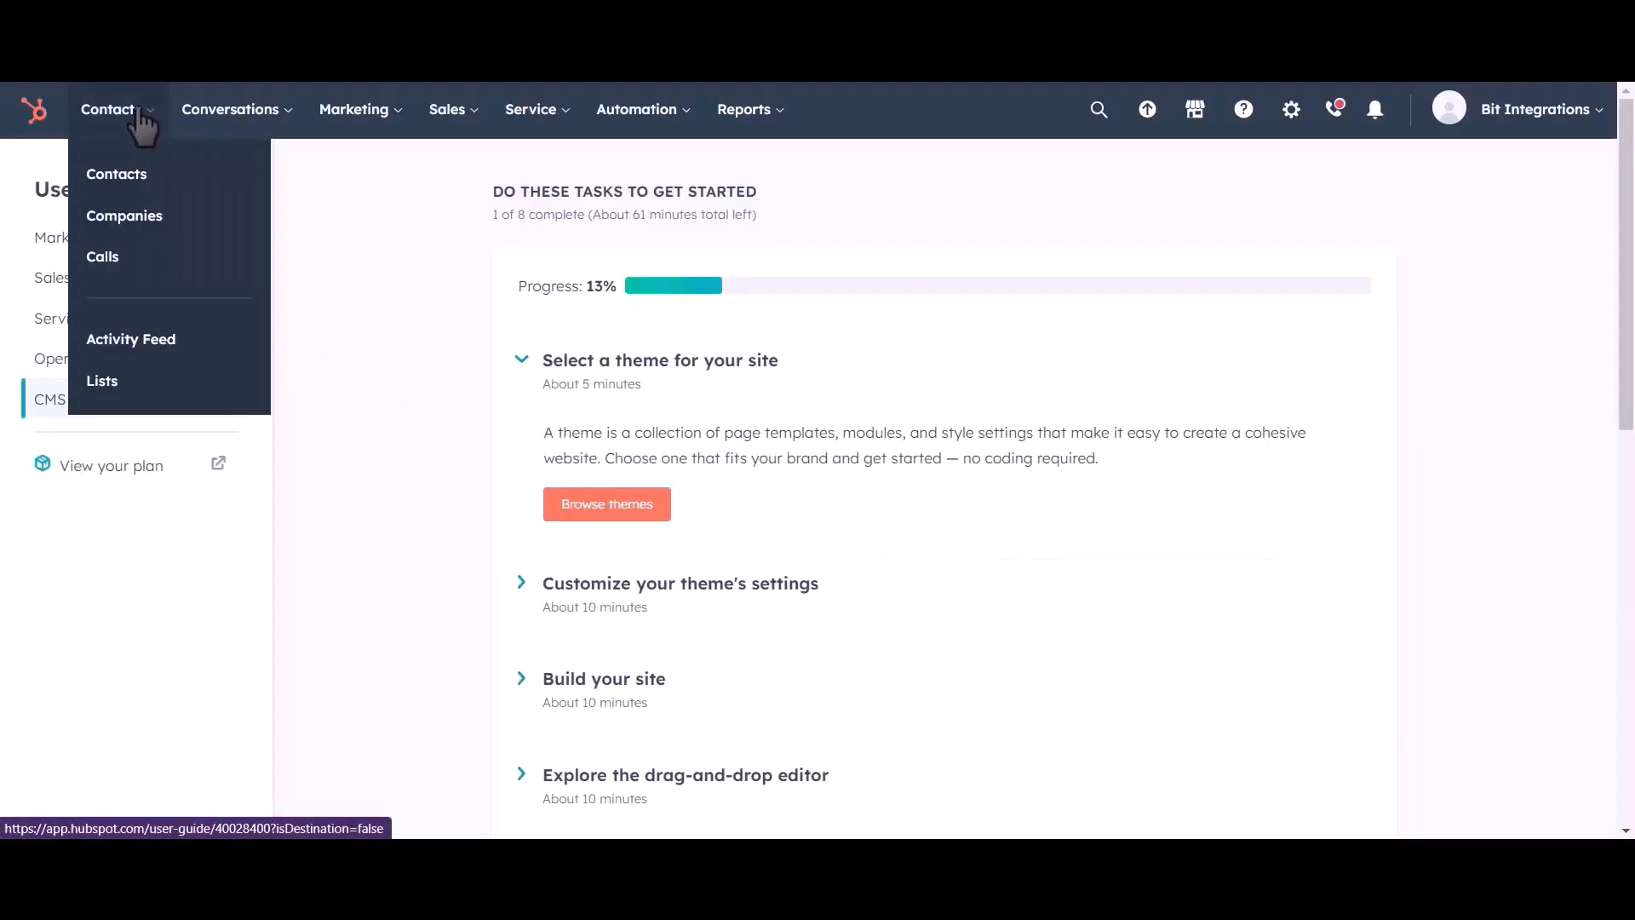
{"action": "left_click", "coordinate": [128, 181]}
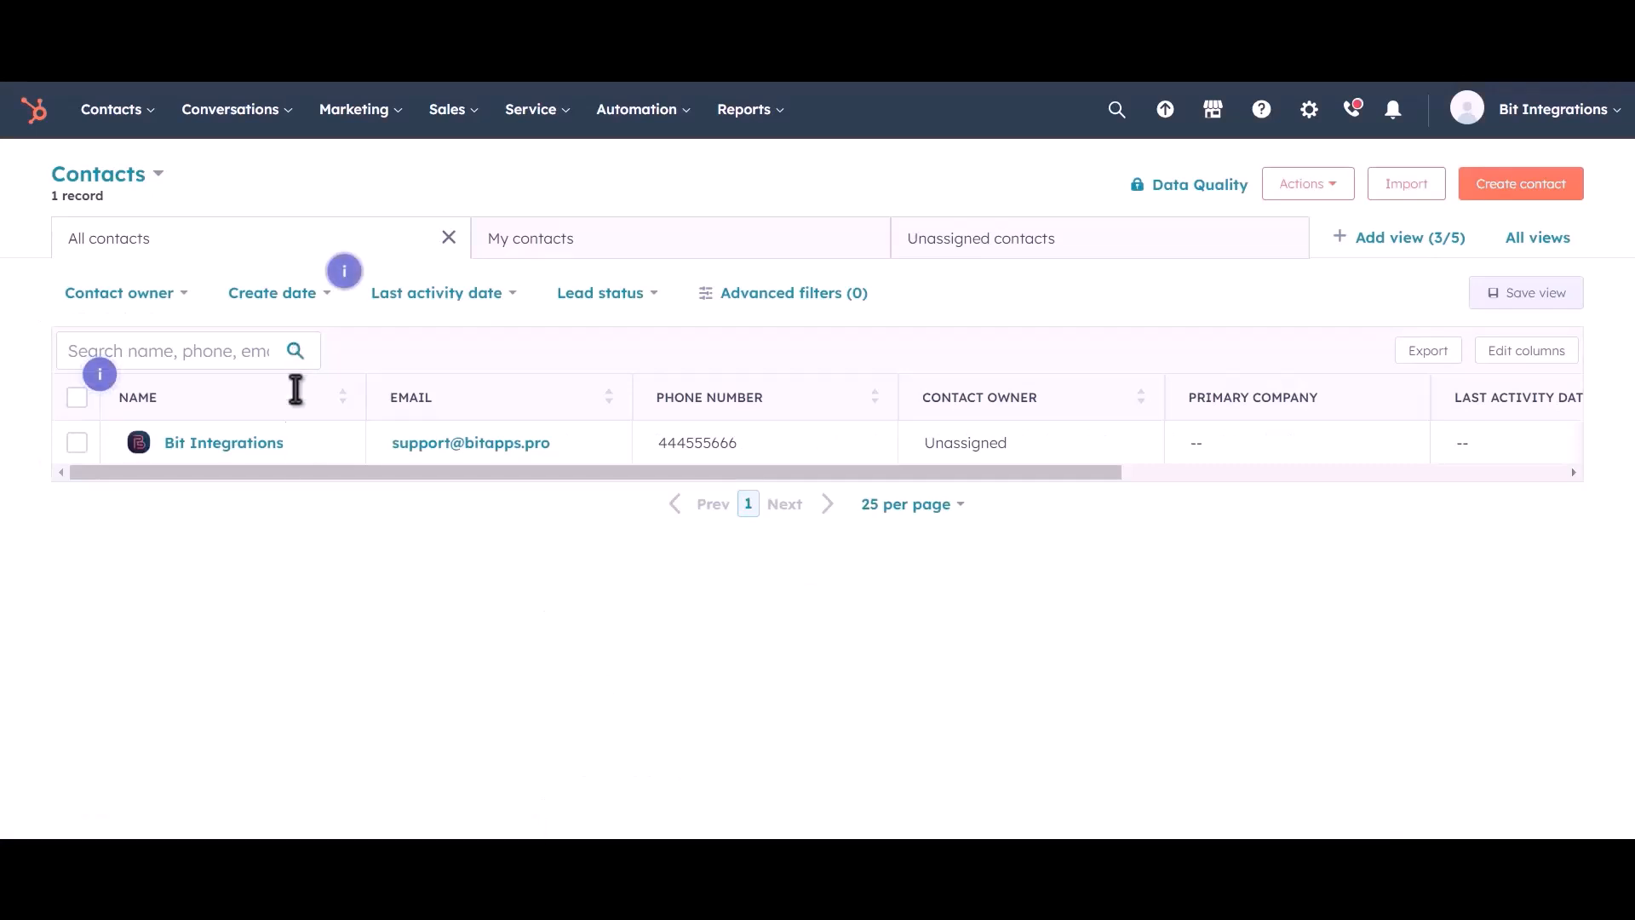
{"action": "left_click", "coordinate": [308, 444]}
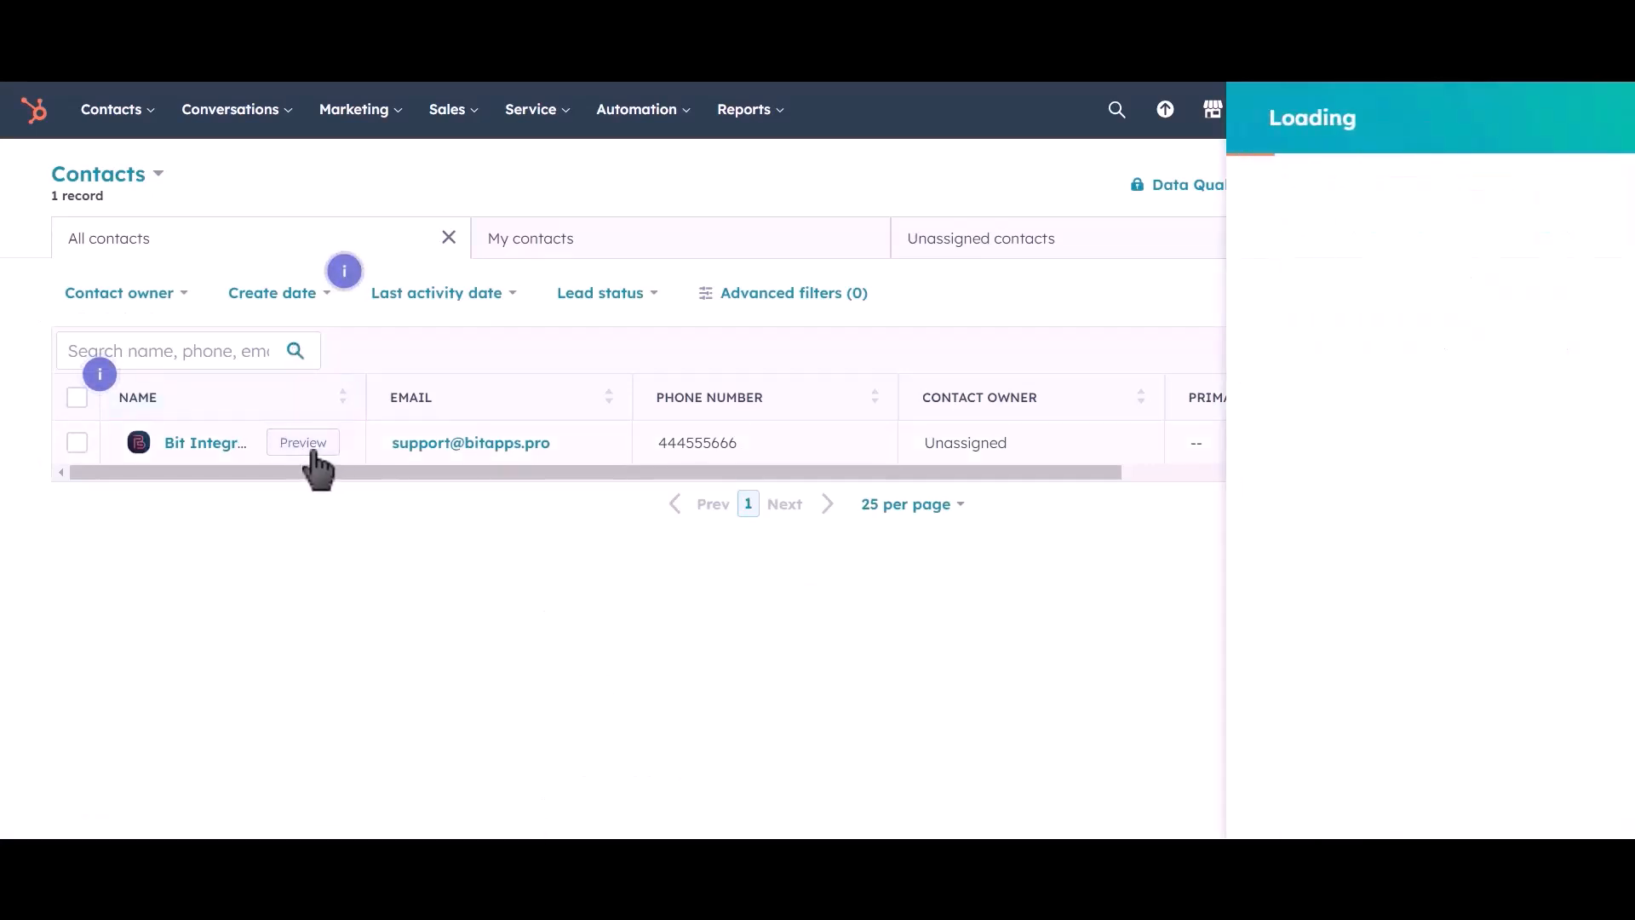